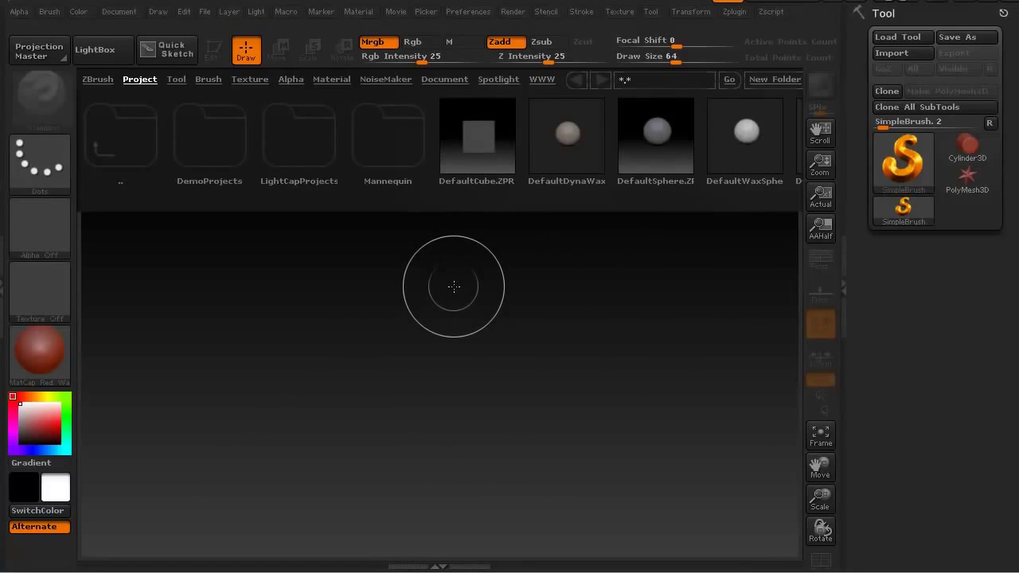
- Hide LightBox, choose the Sphere3D primitive and draw a large sphere in the middle of the canvas
key("comma")
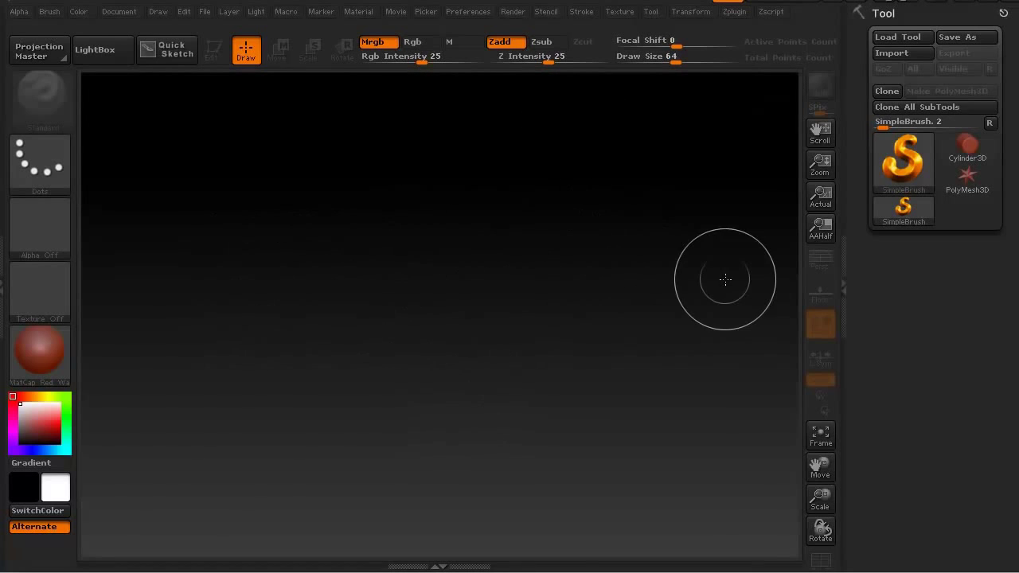
left_click(915, 166)
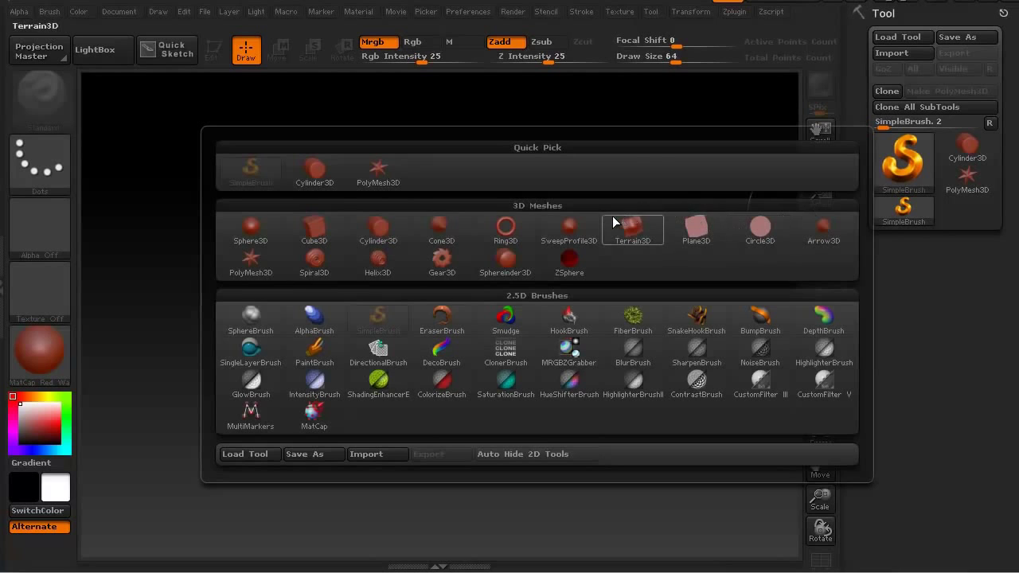
left_click(250, 232)
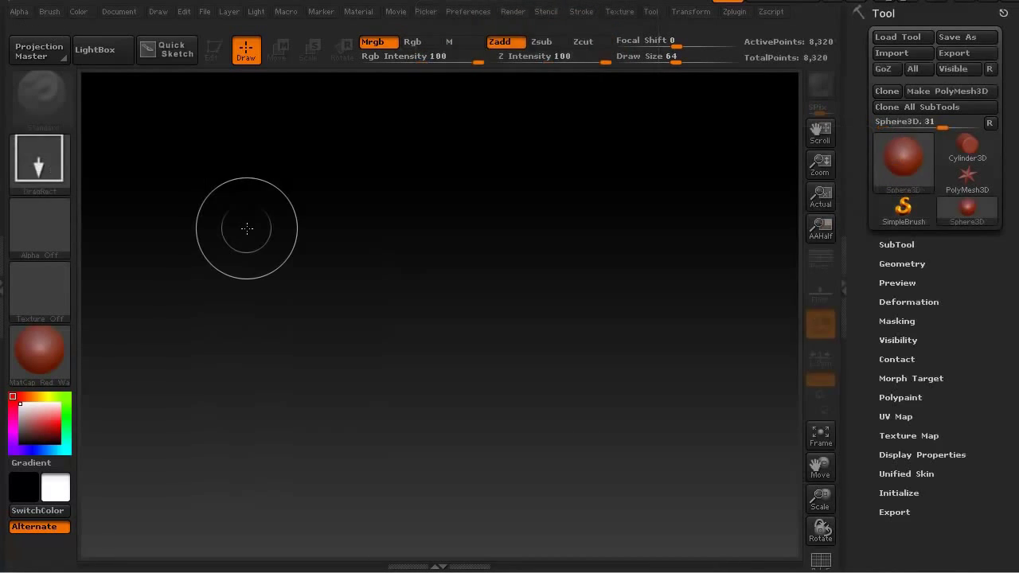
mouse_move(430, 324)
left_mouse_down()
mouse_move(444, 503)
mouse_move(434, 361)
mouse_move(434, 409)
mouse_move(485, 494)
mouse_move(525, 520)
left_mouse_up()
- Put the sphere into Edit mode and convert it to a PolyMesh3D
key("t")
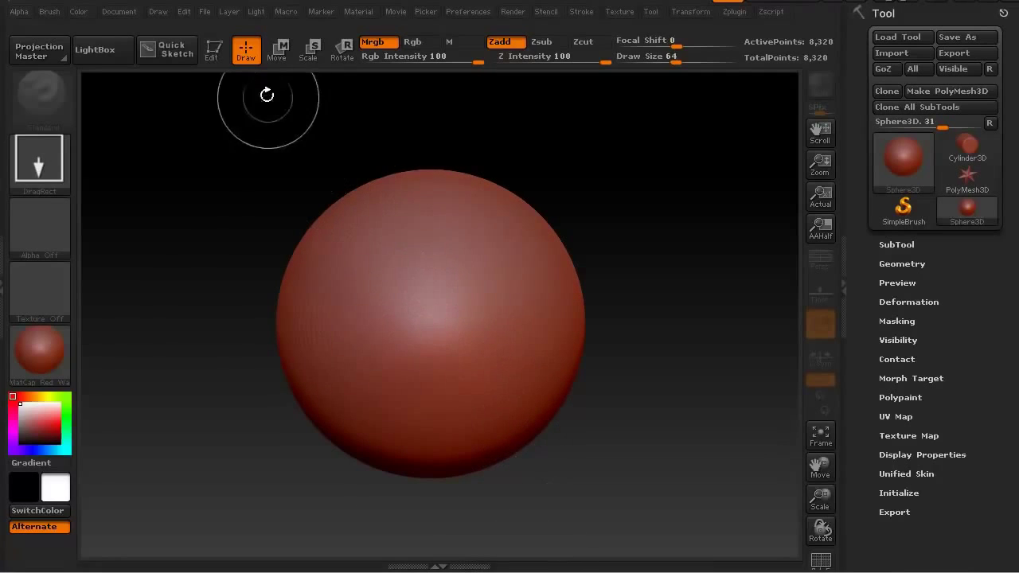
left_click(213, 50)
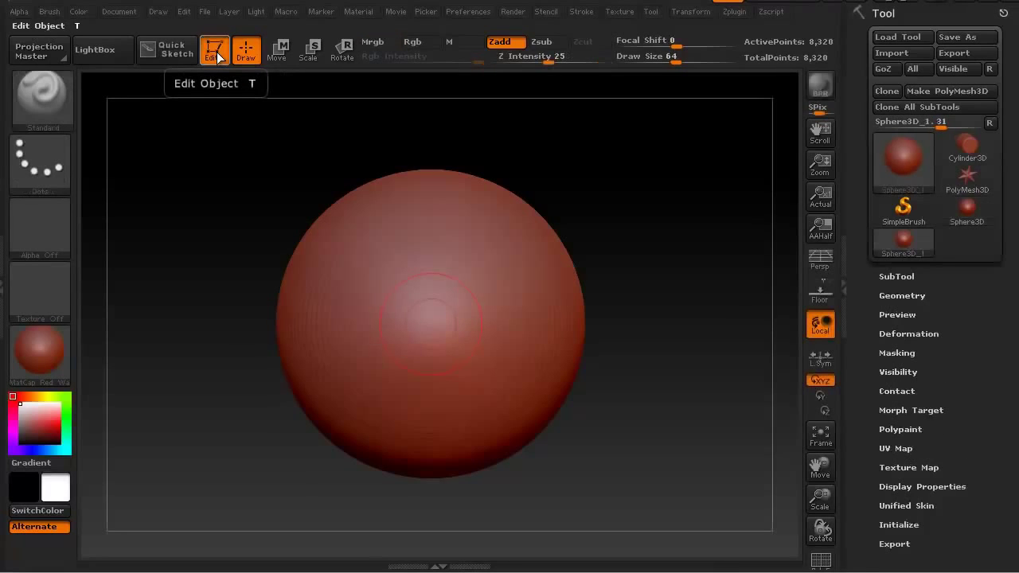
left_click(216, 52)
left_click(216, 53)
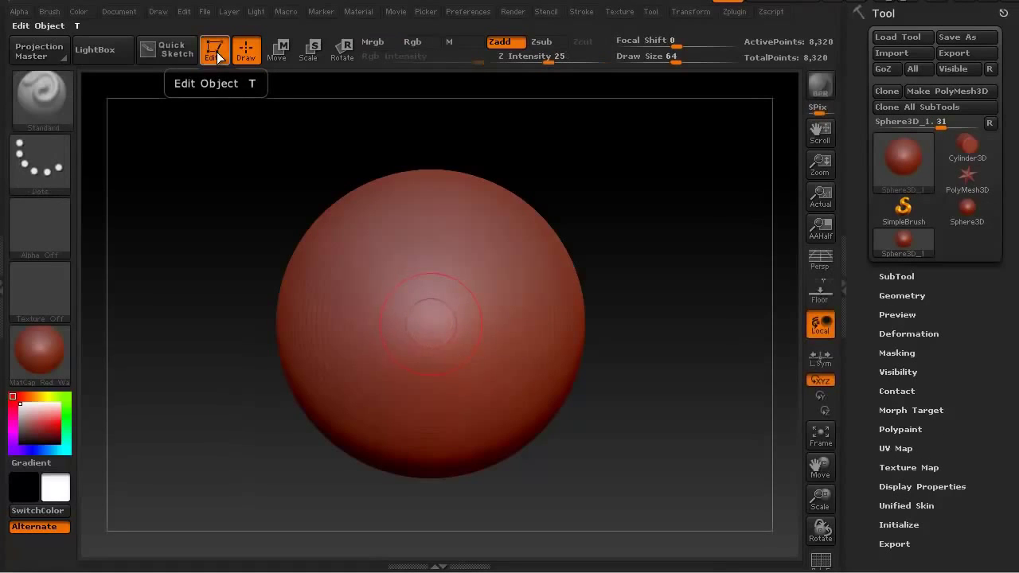
left_click(924, 91)
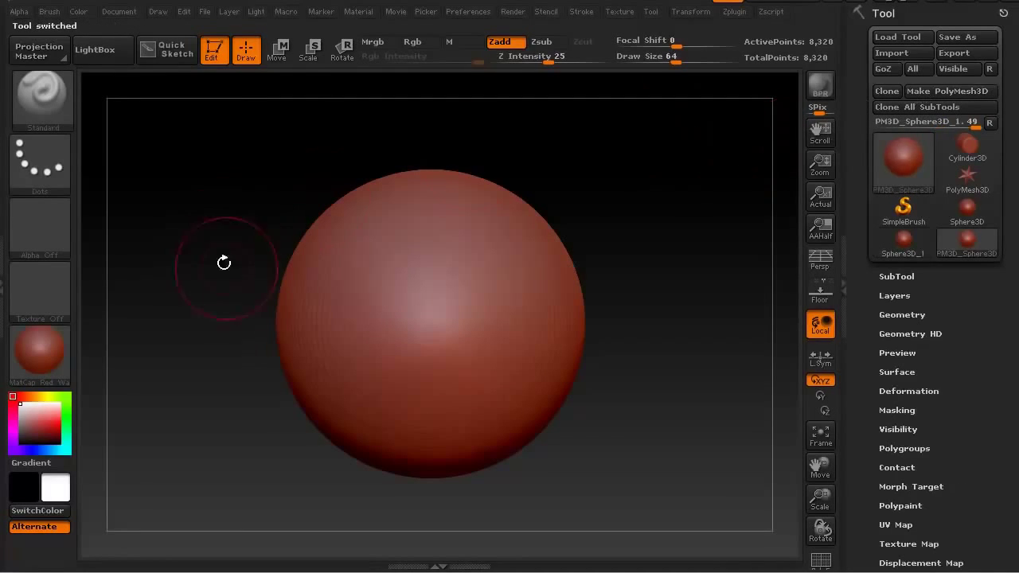
- Select the Standard brush for sculpting
key("shift")
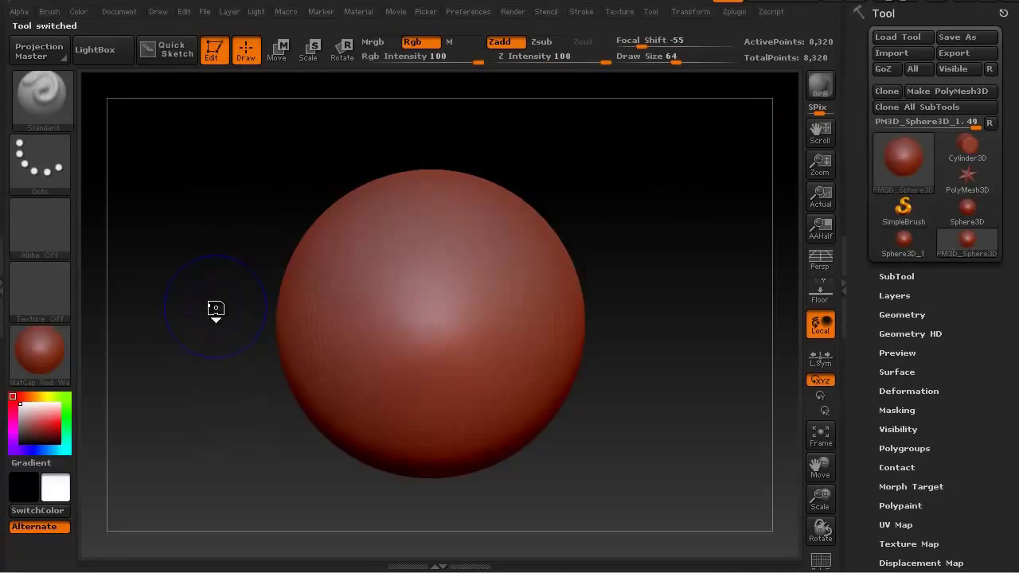
key("b")
key("s")
key("t")
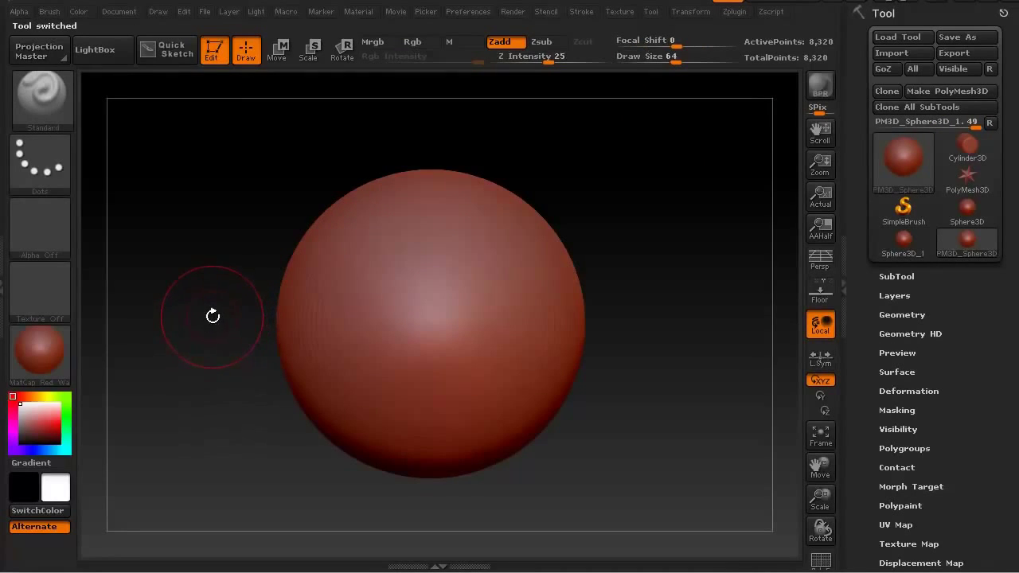
left_click_drag(212, 315, 259, 314, "alt")
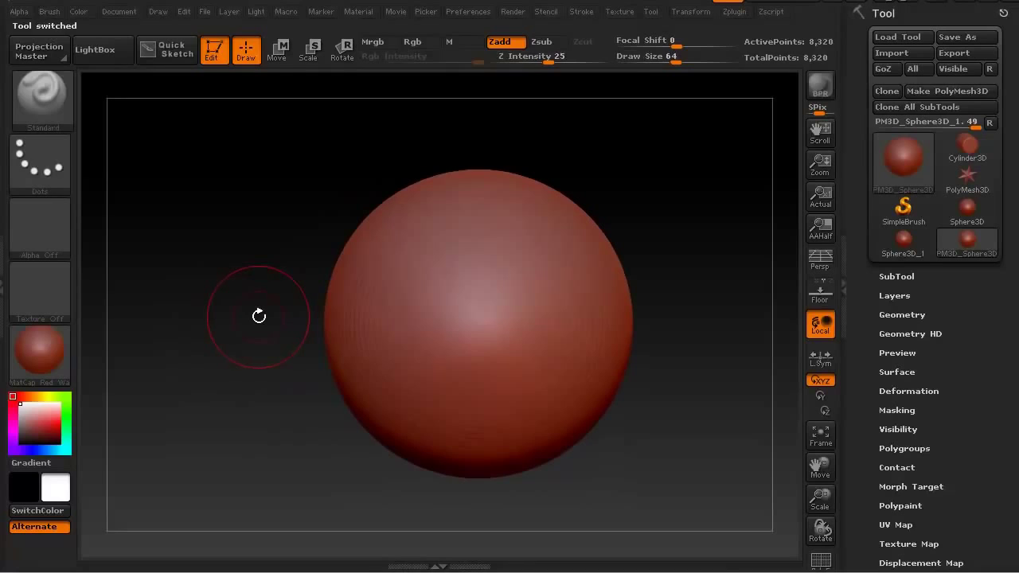
- Subdivide the sphere mesh three times
key("ctrl+d")
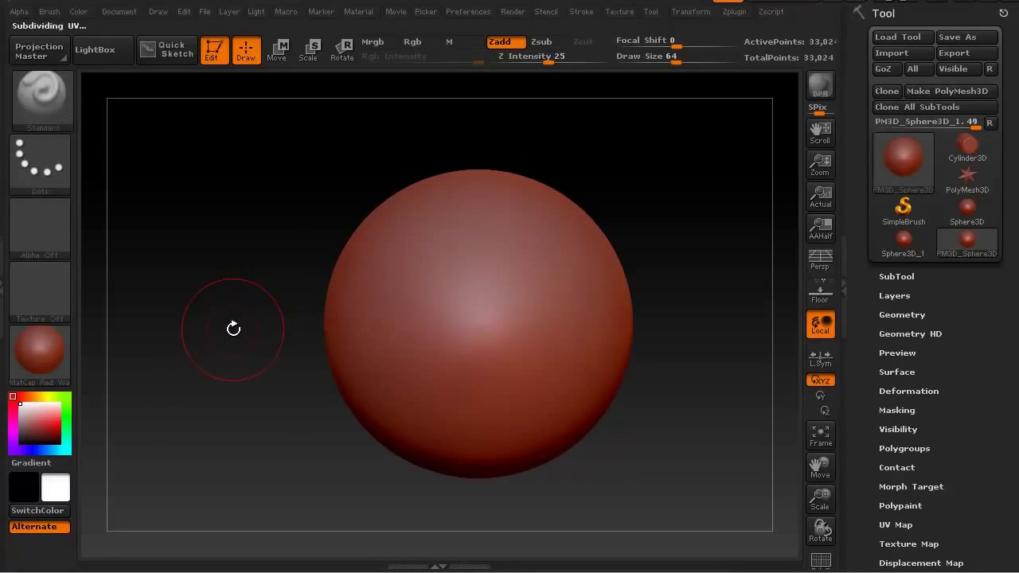
key("ctrl+d")
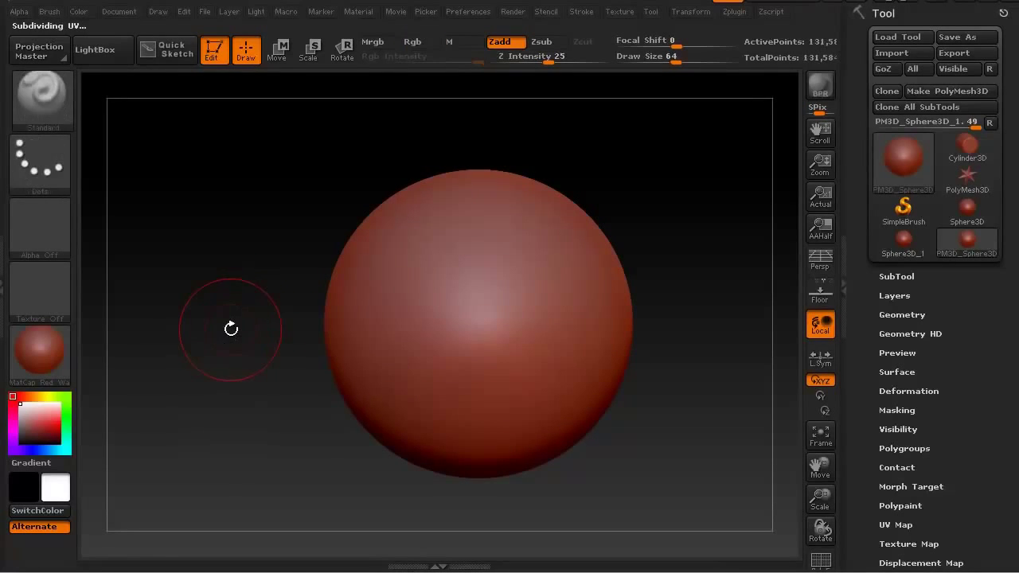
key("ctrl+d")
left_click(842, 244)
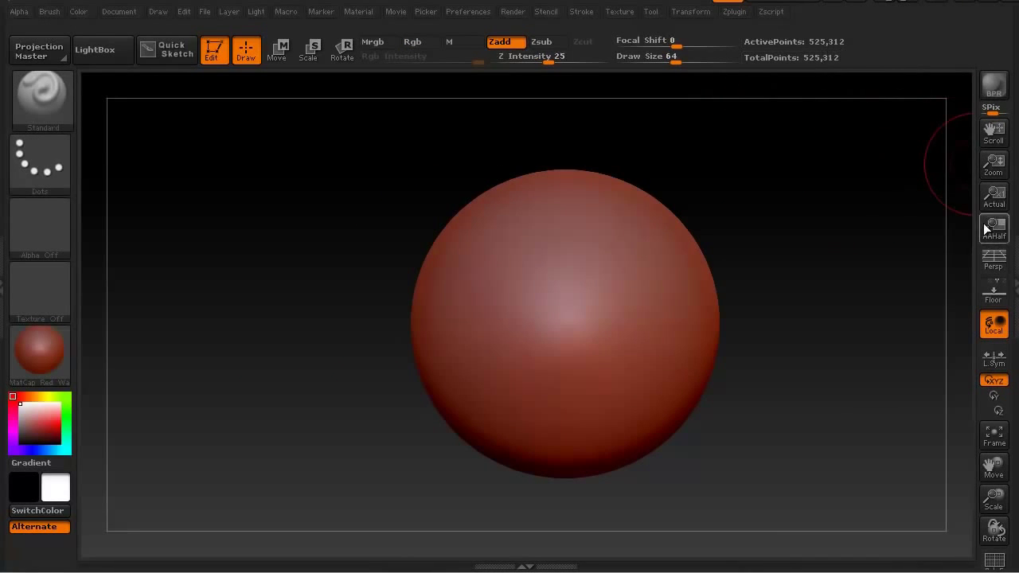
left_click(1013, 267)
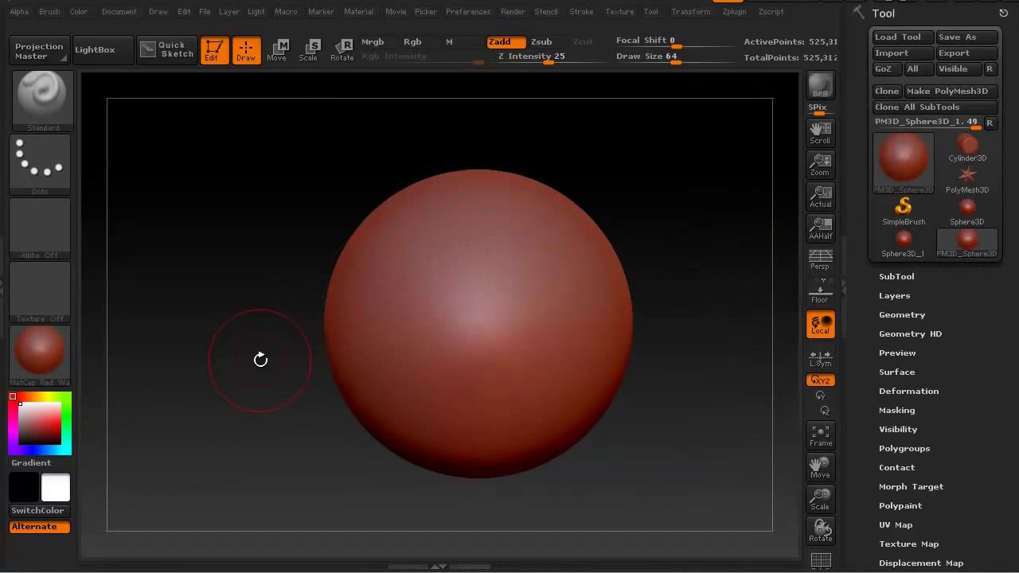
mouse_move(246, 361)
left_mouse_down("alt")
mouse_move(218, 361)
mouse_move(232, 380)
mouse_move(201, 379)
left_mouse_up("alt")
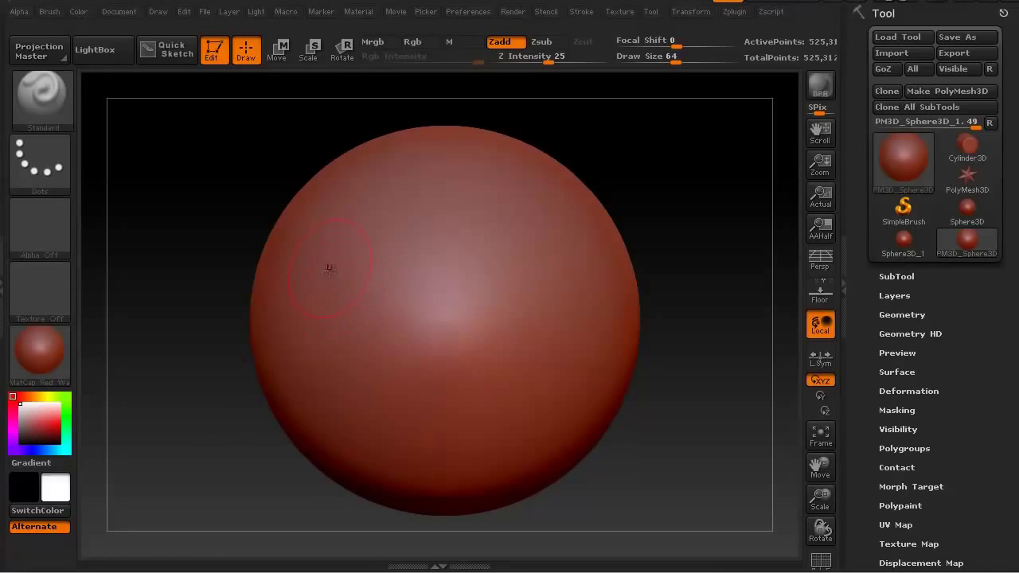
mouse_move(205, 228)
left_mouse_down("alt")
mouse_move(222, 229)
mouse_move(202, 228)
left_mouse_up("alt")
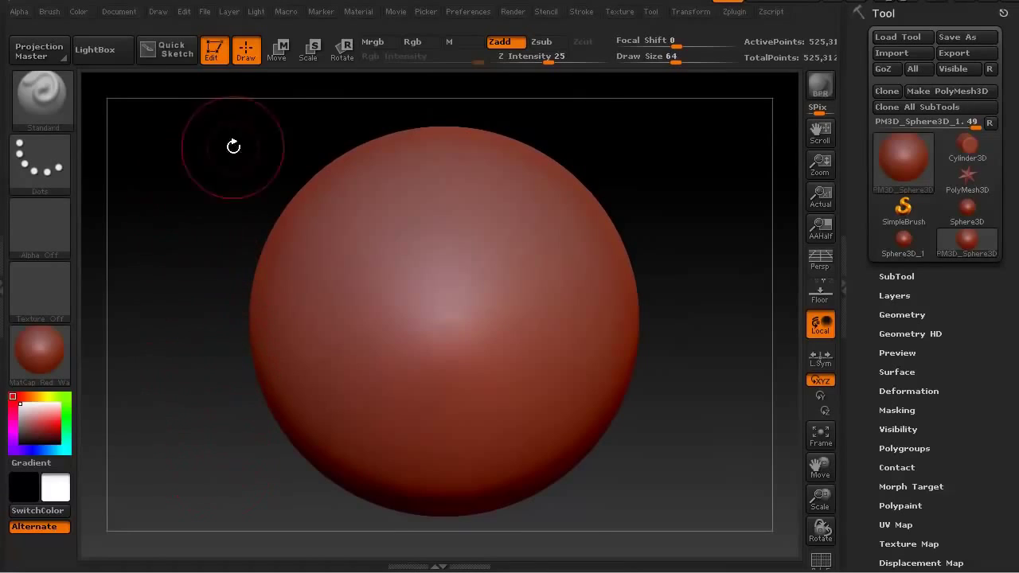
- Flatten the canvas background to a uniform grey by lowering the document's background gradient range to its minimum
left_click(118, 12)
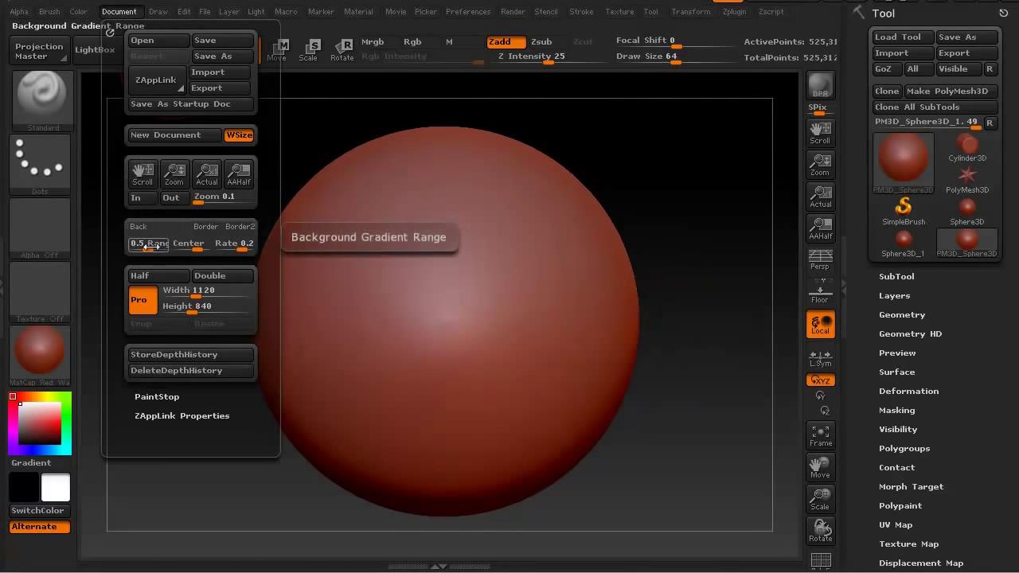
mouse_move(148, 246)
left_mouse_down()
mouse_move(133, 249)
mouse_move(165, 251)
left_mouse_up()
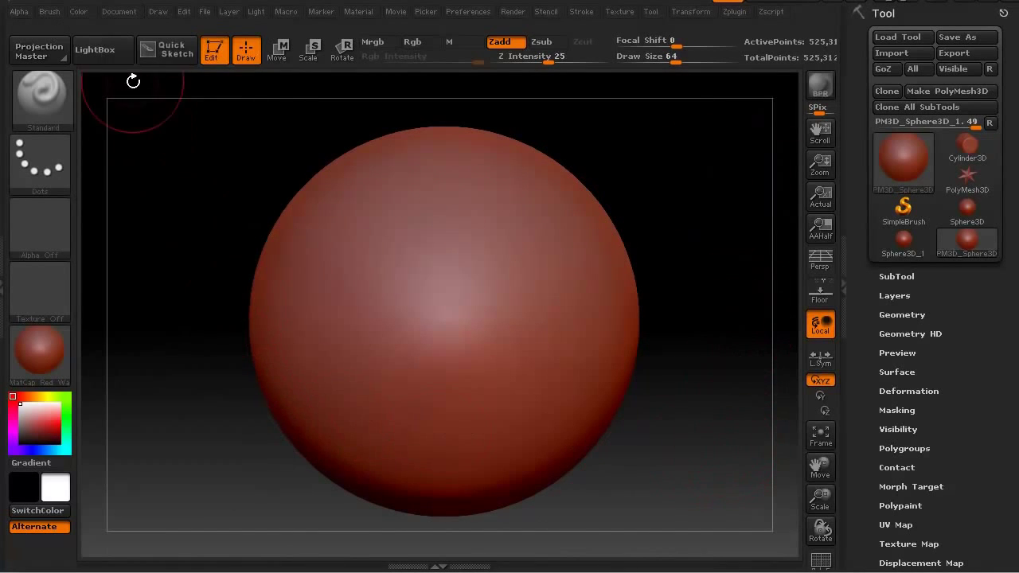
left_click(118, 12)
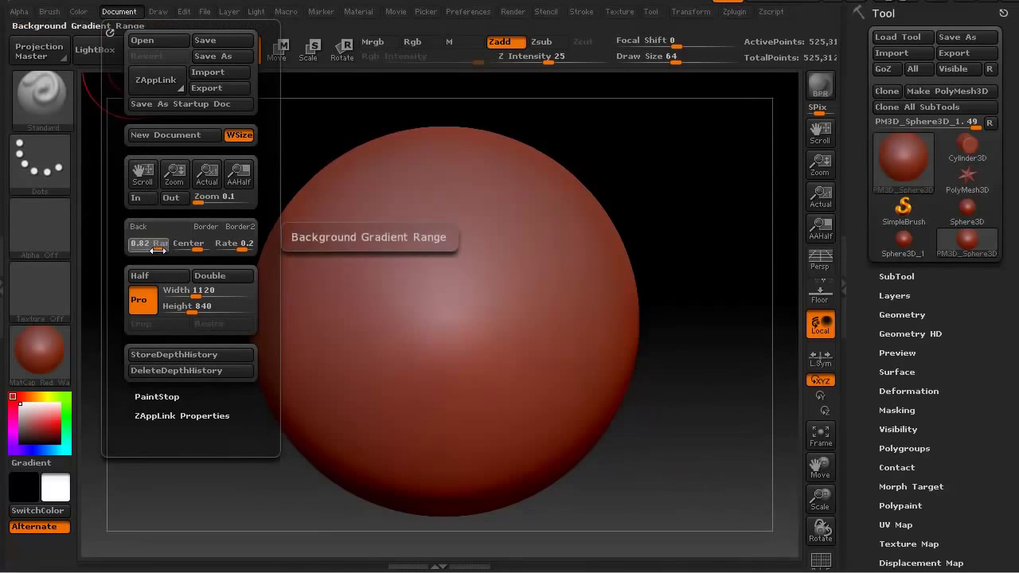
left_click_drag(156, 249, 131, 249)
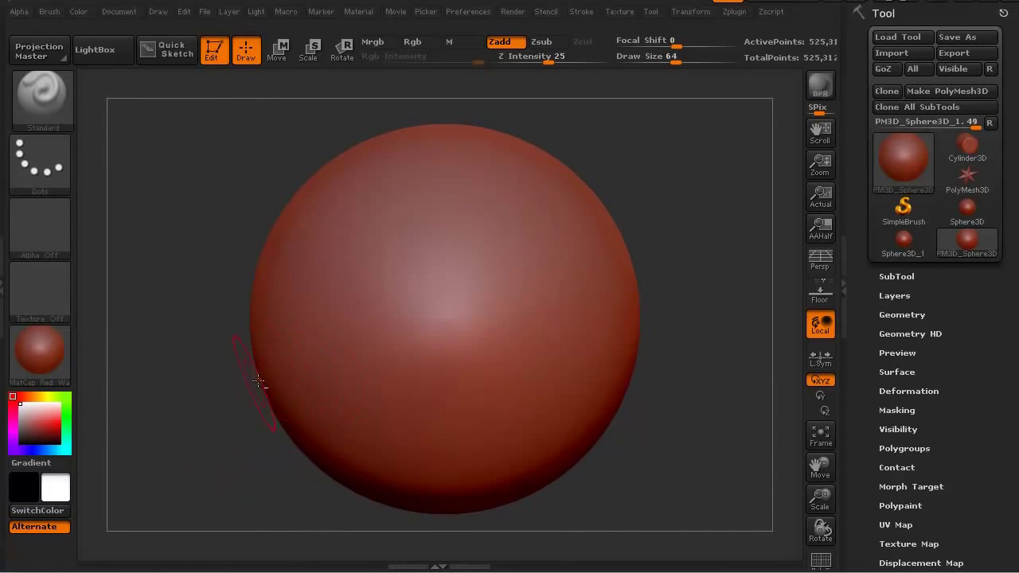
mouse_move(249, 385)
left_mouse_down()
mouse_move(191, 390)
mouse_move(257, 412)
left_mouse_up()
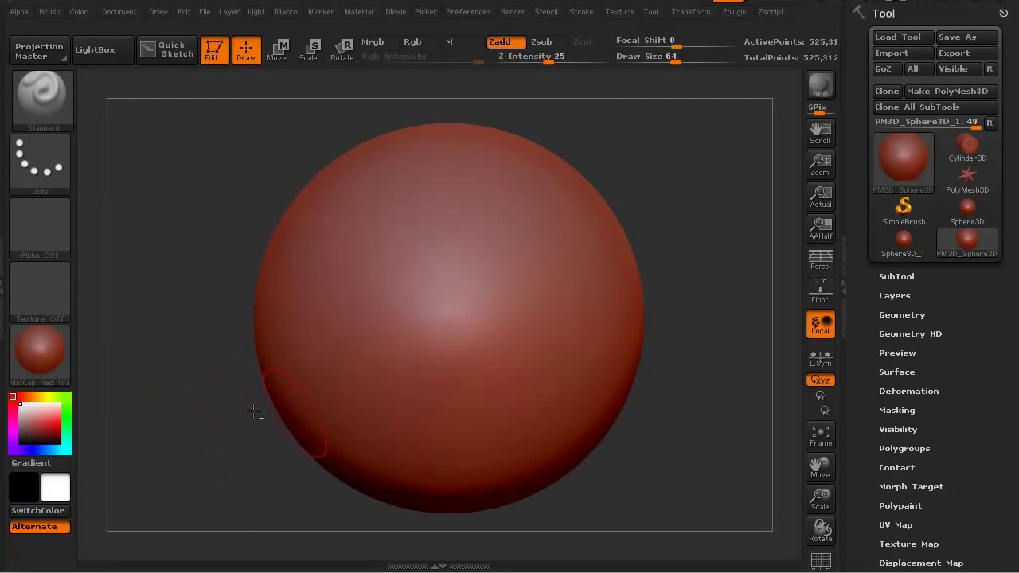
- Expand the SubTool list and switch the sphere's material to mah_modeling_matte
left_click(888, 276)
left_click_drag(1014, 209, 1016, 369)
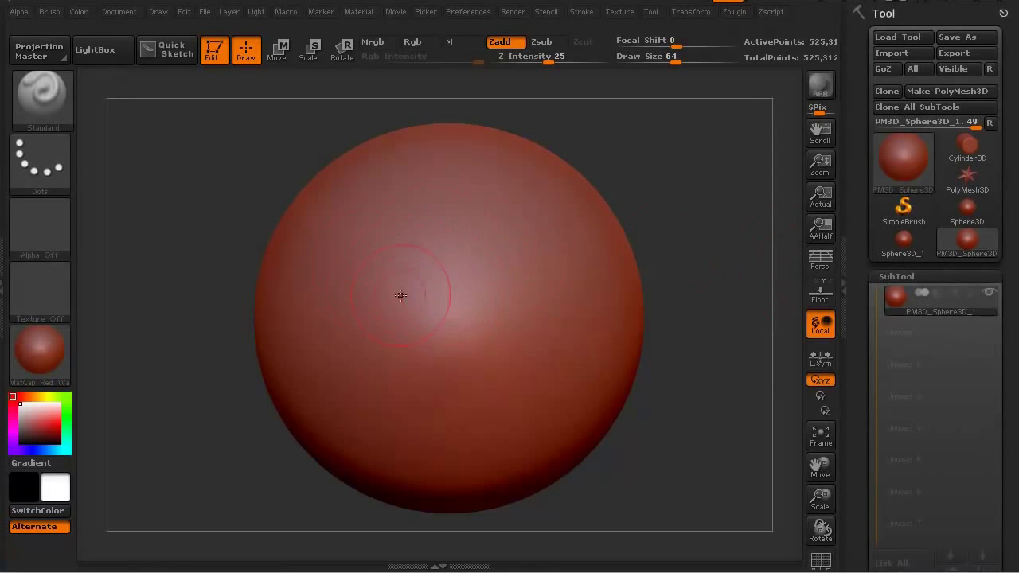
left_click(44, 350)
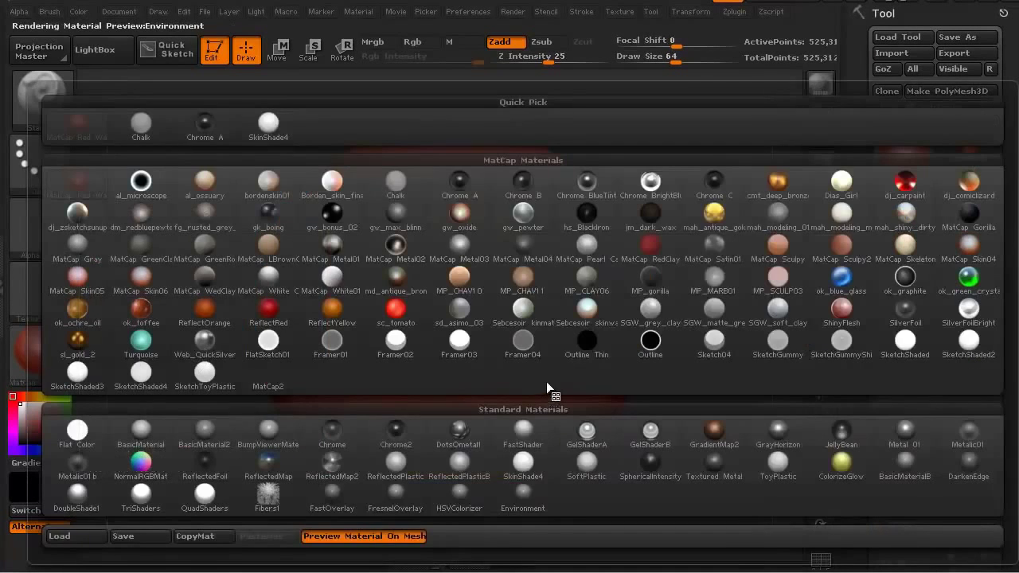
left_click(843, 212)
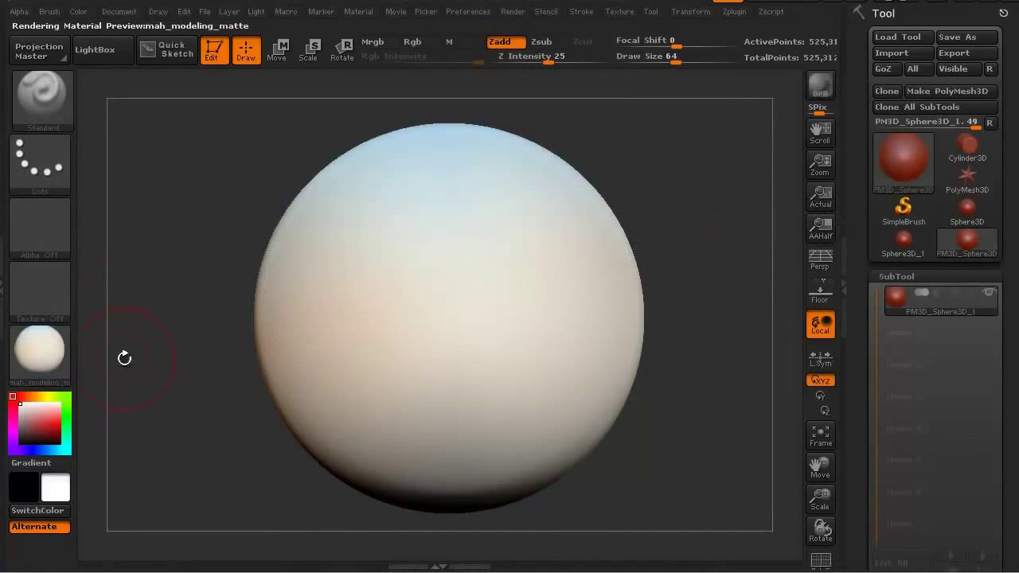
- Enable the Mrgb channel, disable Zadd, and fill the sphere with white and the current material
left_click(372, 43)
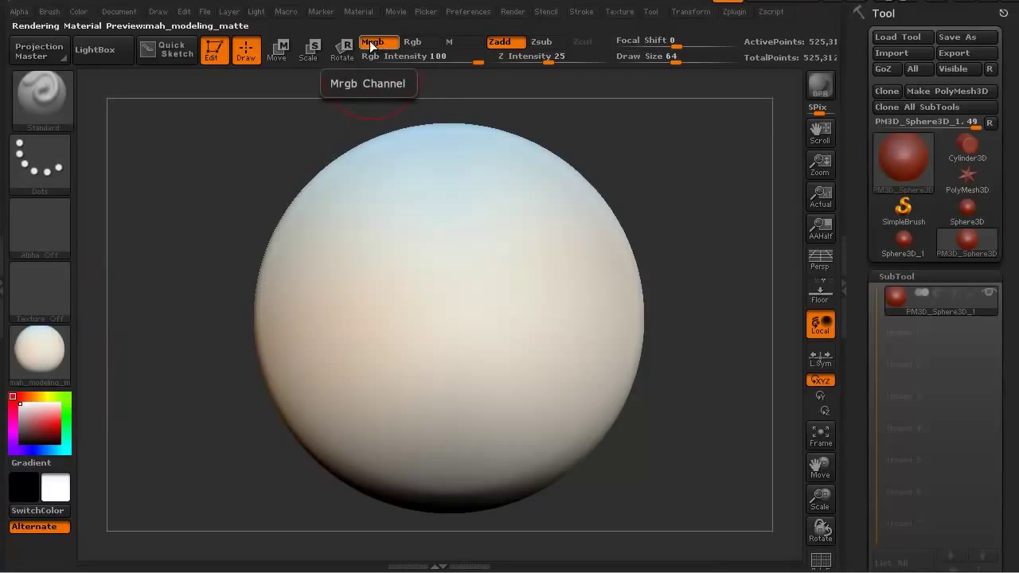
left_click(499, 41)
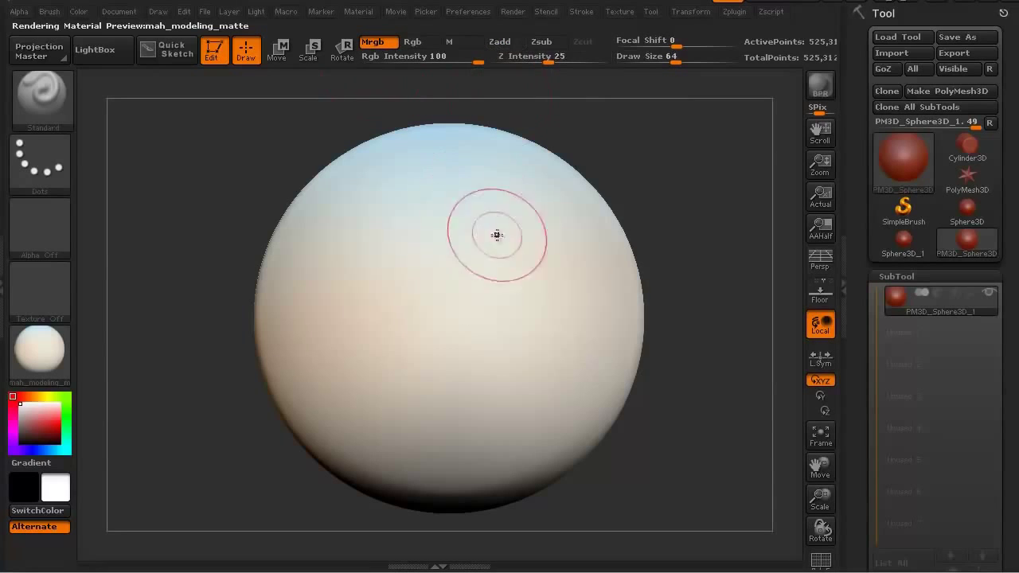
left_click(82, 8)
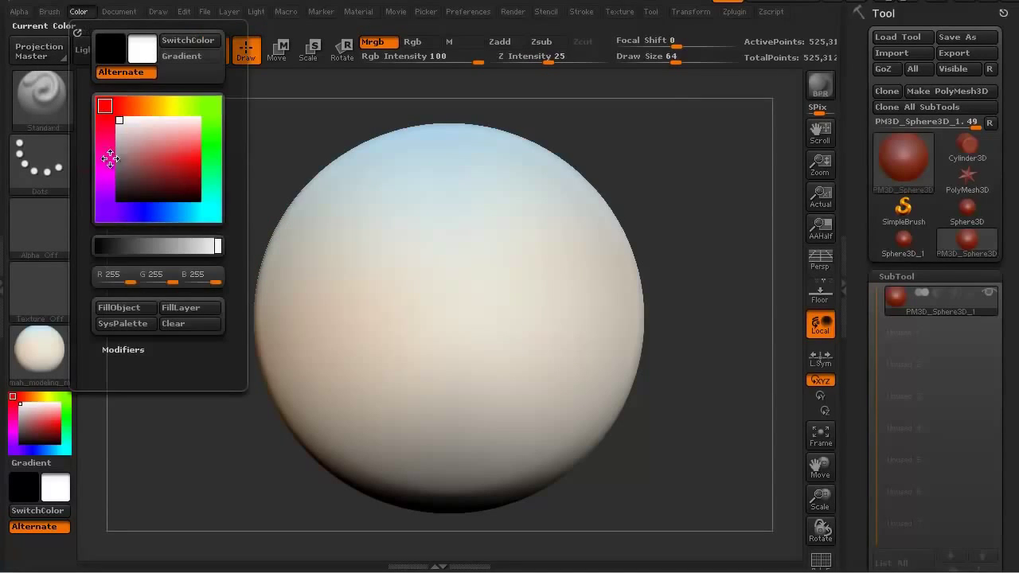
left_click(127, 307)
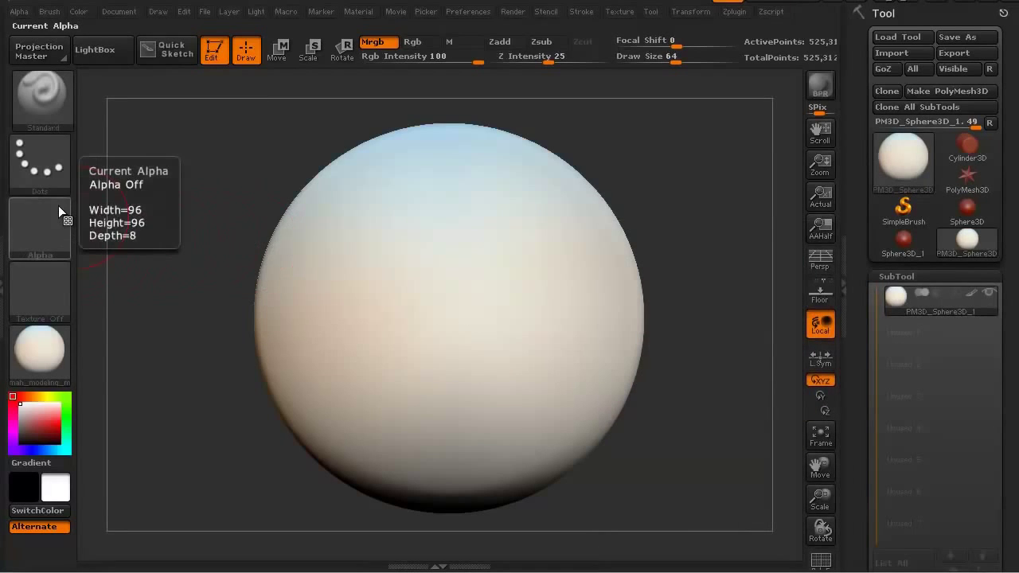
- Switch the brush stroke to FreeHand, set Mouse Avg to 15 and turn LazyMouse off
mouse_move(58, 183)
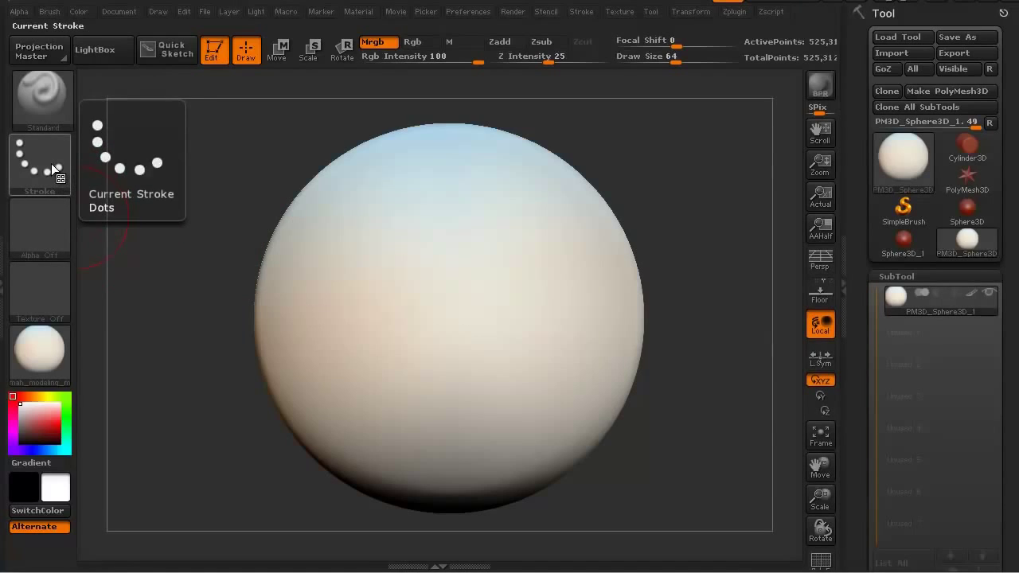
left_click(52, 164)
left_click(241, 183)
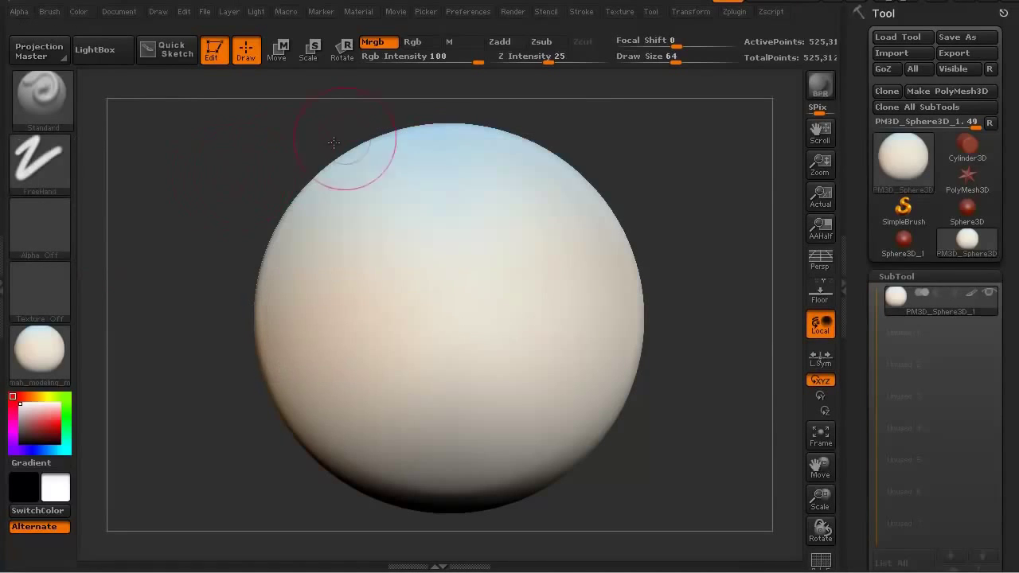
left_click(580, 12)
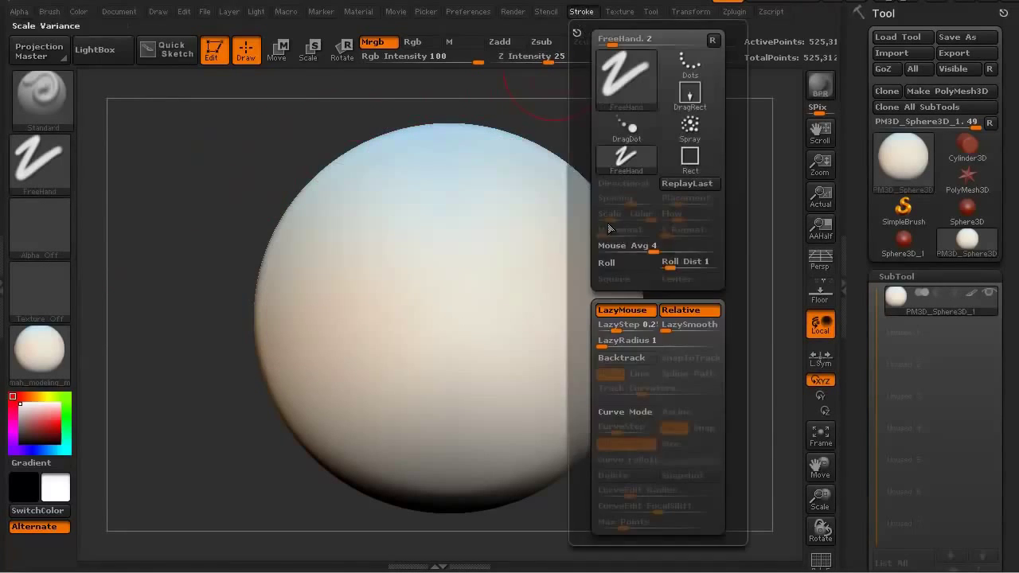
left_click_drag(651, 249, 714, 246)
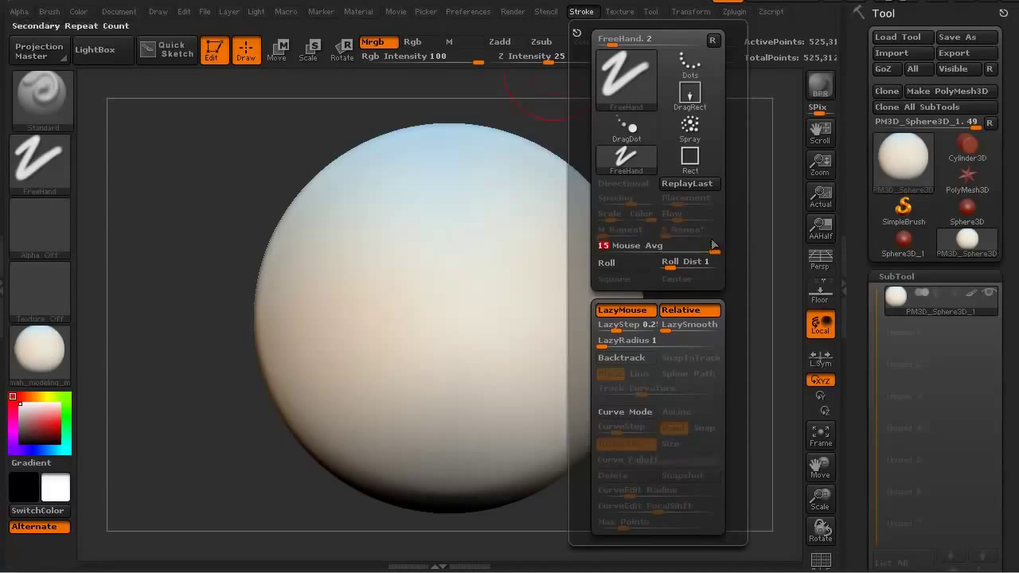
left_click(633, 316)
- Choose a strong red as the main painting colour
mouse_move(202, 452)
left_mouse_down("alt")
mouse_move(185, 452)
mouse_move(205, 456)
left_mouse_up("alt")
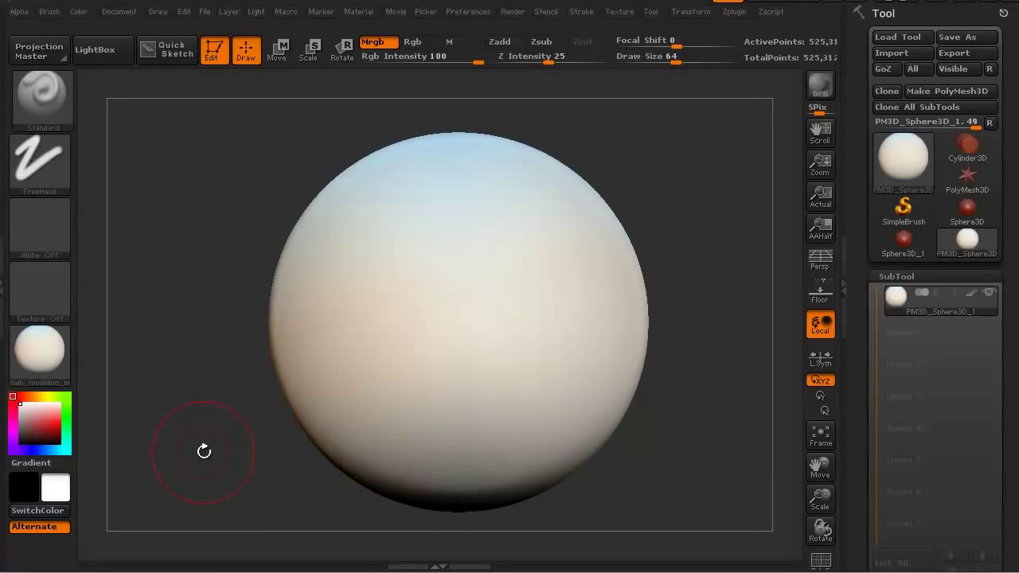
mouse_move(204, 451)
left_mouse_down()
mouse_move(212, 428)
mouse_move(207, 444)
left_mouse_up()
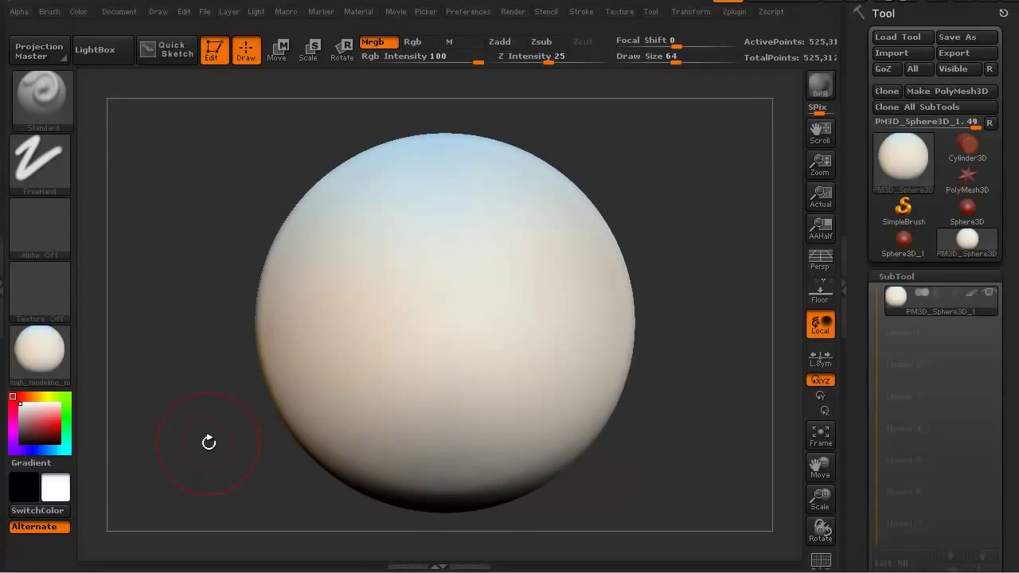
left_click(61, 424)
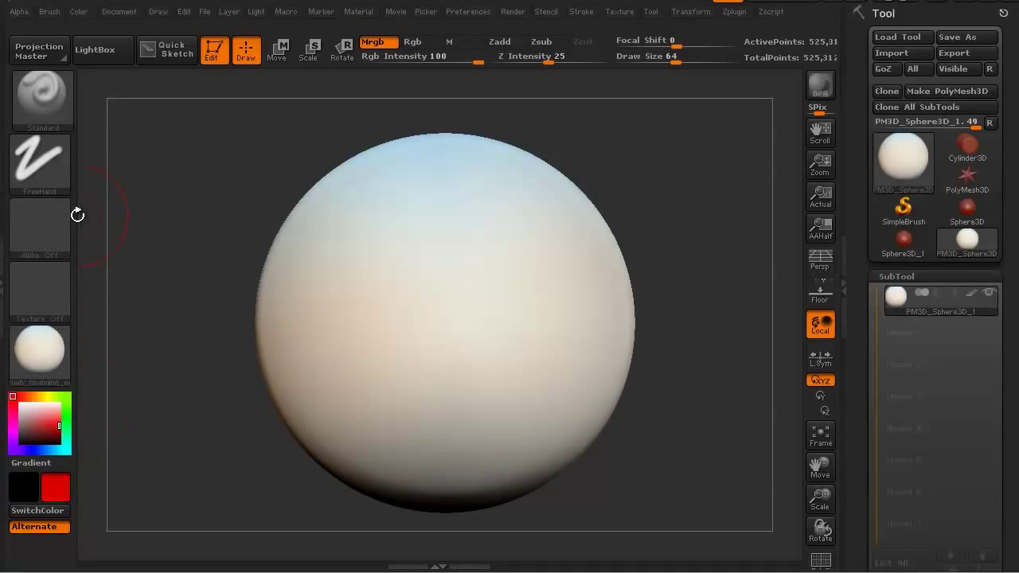
- Switch to the Rgb channel only and paint the sphere's front red with a bright green spot at its centre
left_click(412, 42)
mouse_move(518, 265)
left_mouse_down()
mouse_move(315, 318)
mouse_move(553, 267)
mouse_move(329, 363)
mouse_move(573, 335)
mouse_move(336, 409)
mouse_move(589, 382)
mouse_move(279, 370)
mouse_move(562, 243)
mouse_move(401, 435)
mouse_move(446, 193)
mouse_move(404, 443)
mouse_move(487, 172)
left_mouse_up()
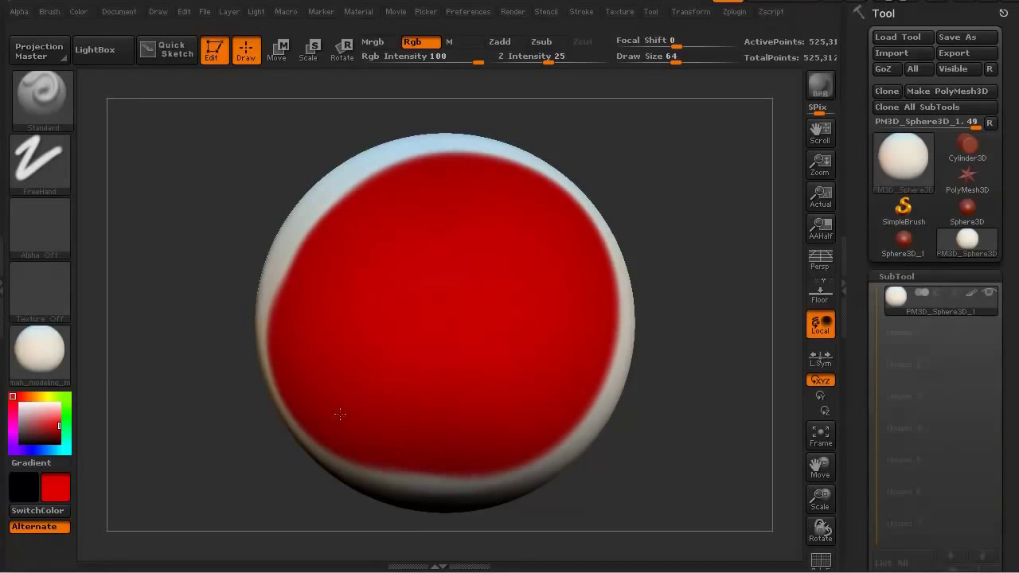
left_click(66, 407)
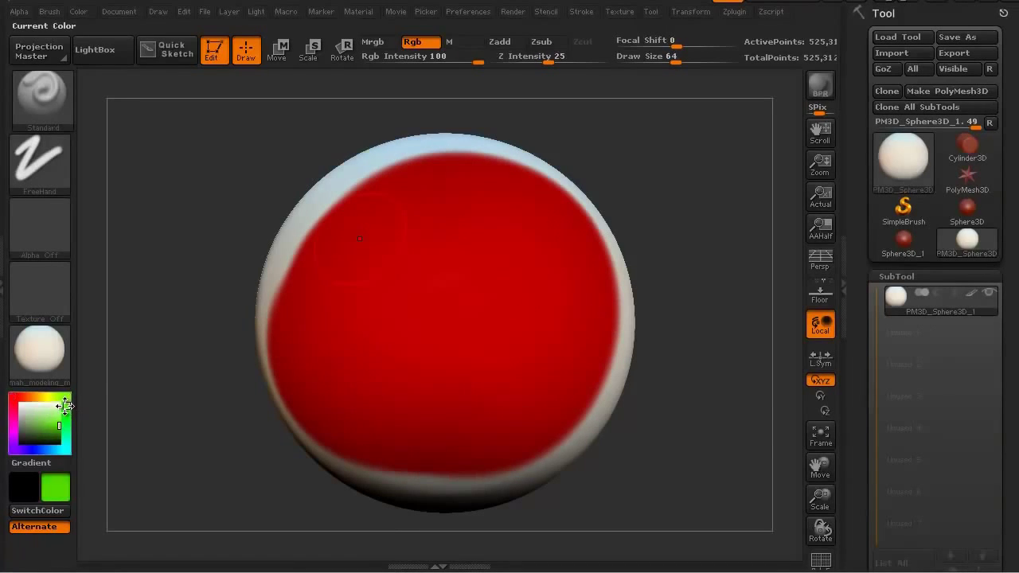
left_click(462, 288)
mouse_move(461, 288)
left_mouse_down()
mouse_move(466, 323)
mouse_move(437, 319)
left_mouse_up()
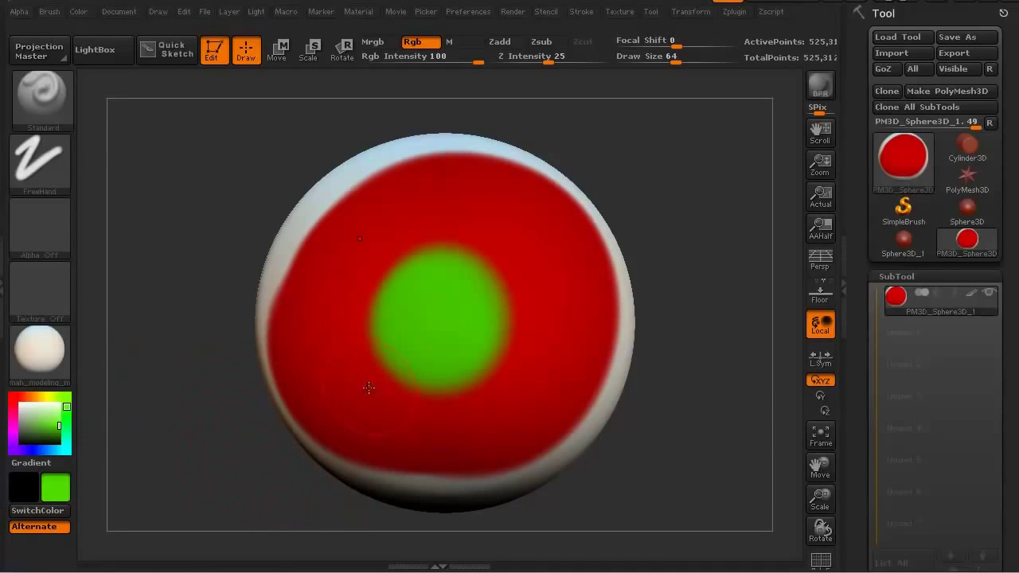
- Blend the colour edge between the green spot and the red area with the Smooth brush
key("shift")
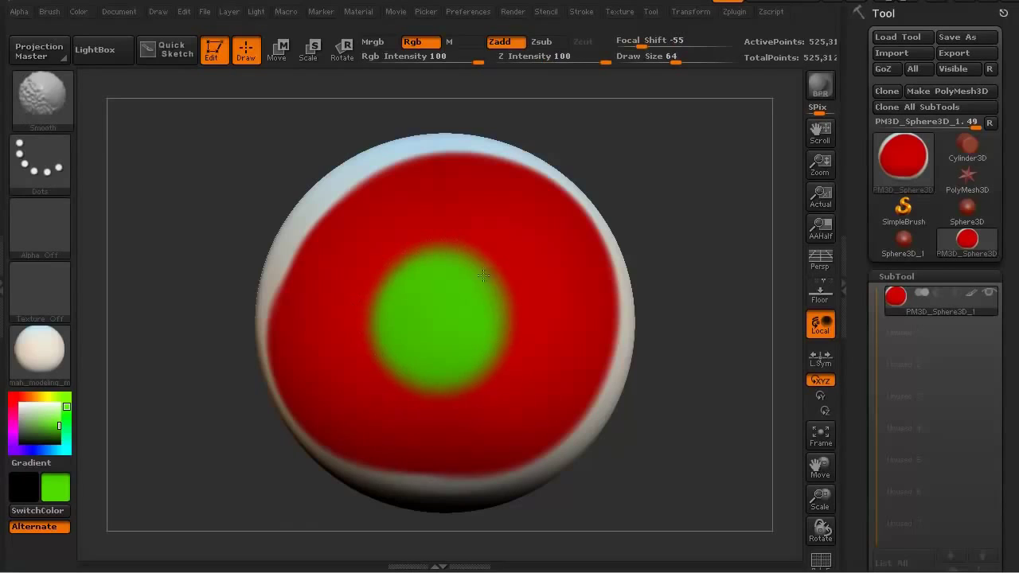
key("shift")
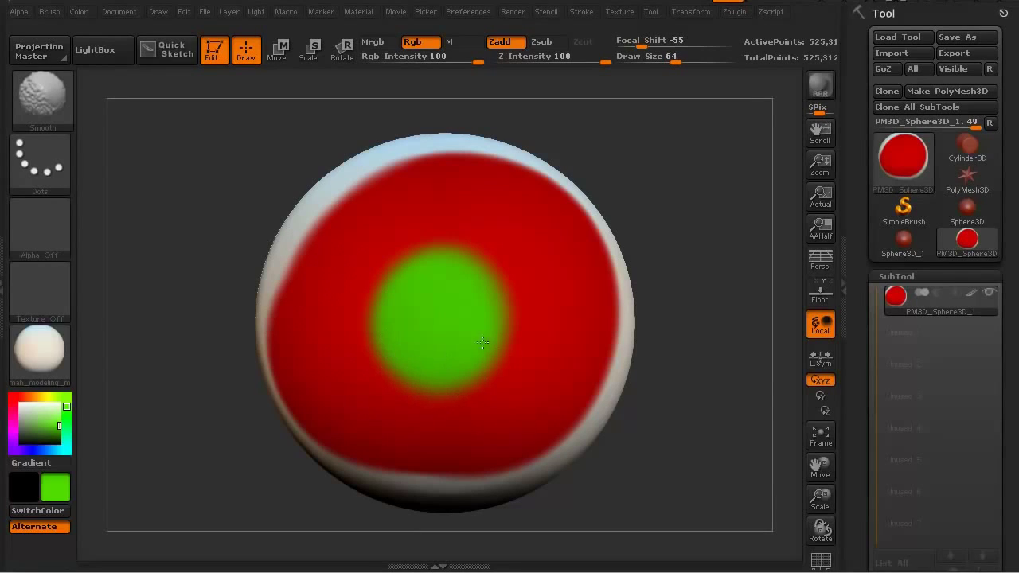
key("shift")
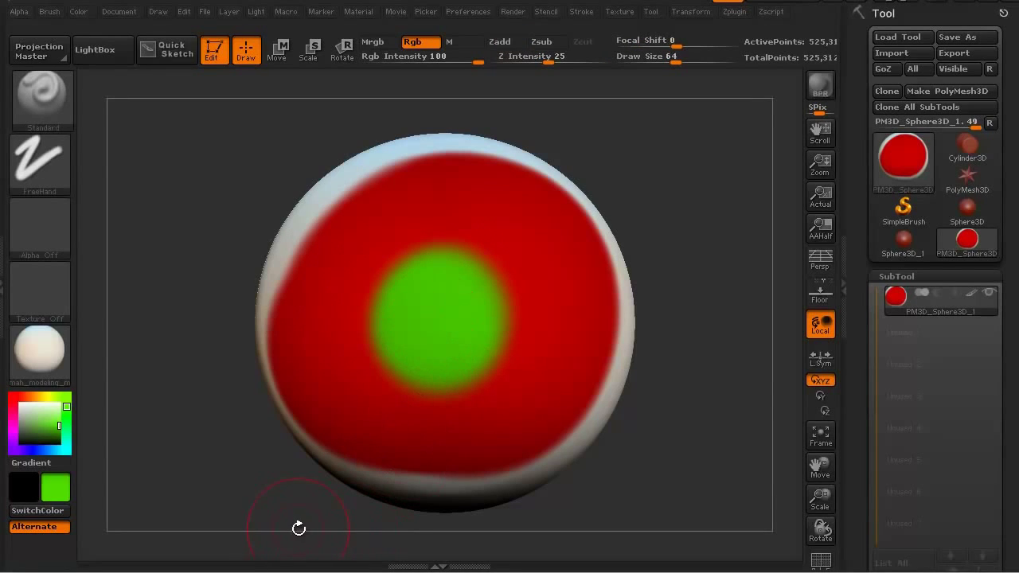
- Import bullfrog.jpg from the skins references folder as a texture
mouse_move(218, 466)
left_mouse_down()
mouse_move(209, 464)
mouse_move(225, 441)
mouse_move(223, 469)
mouse_move(220, 460)
mouse_move(233, 463)
left_mouse_up()
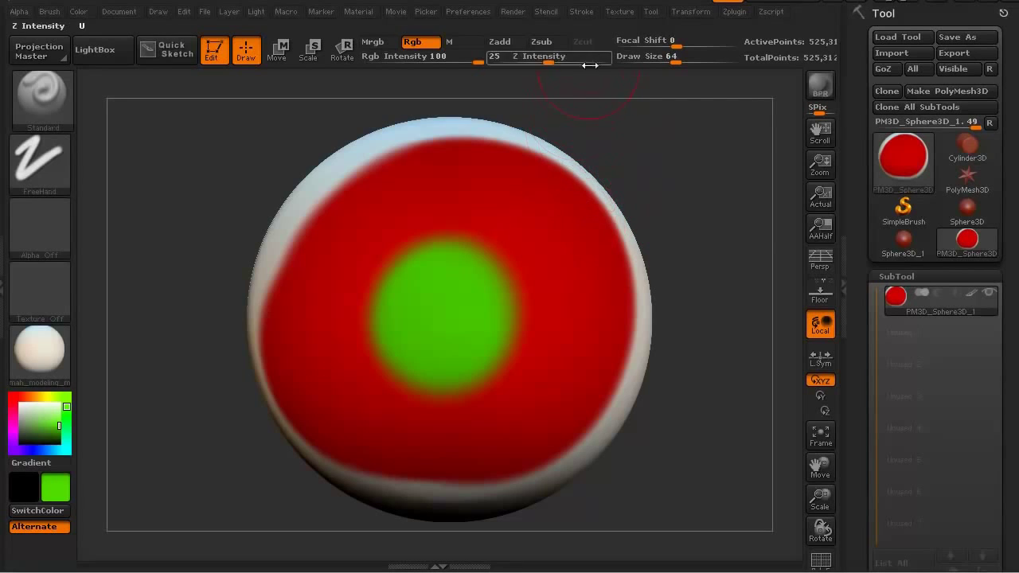
left_click(621, 11)
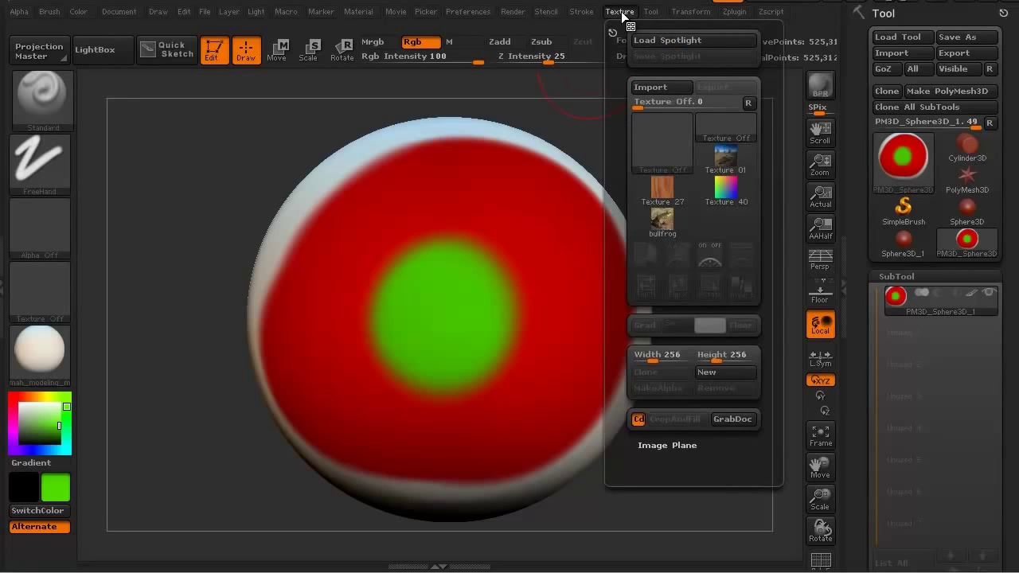
left_click(653, 88)
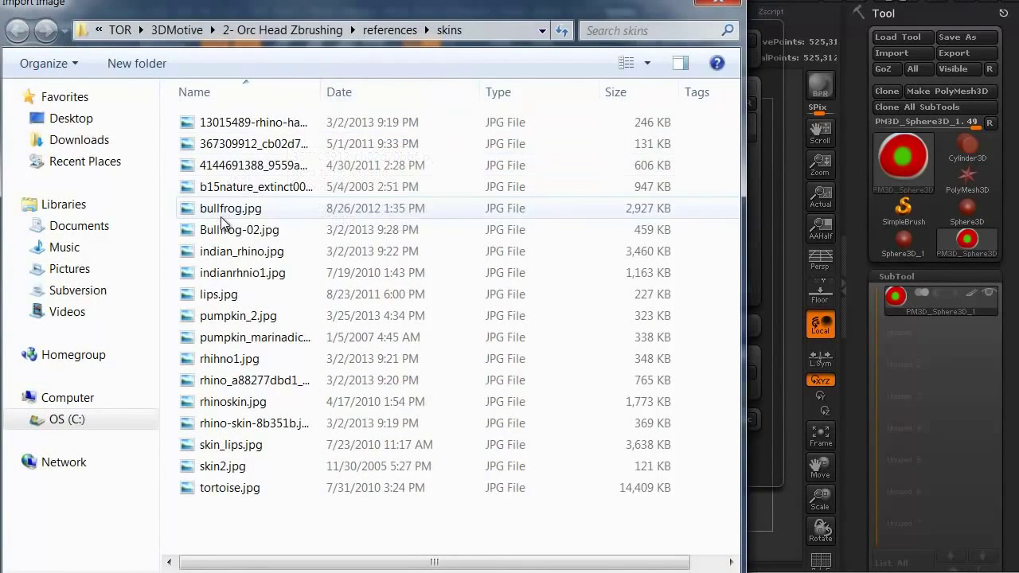
left_click(223, 211)
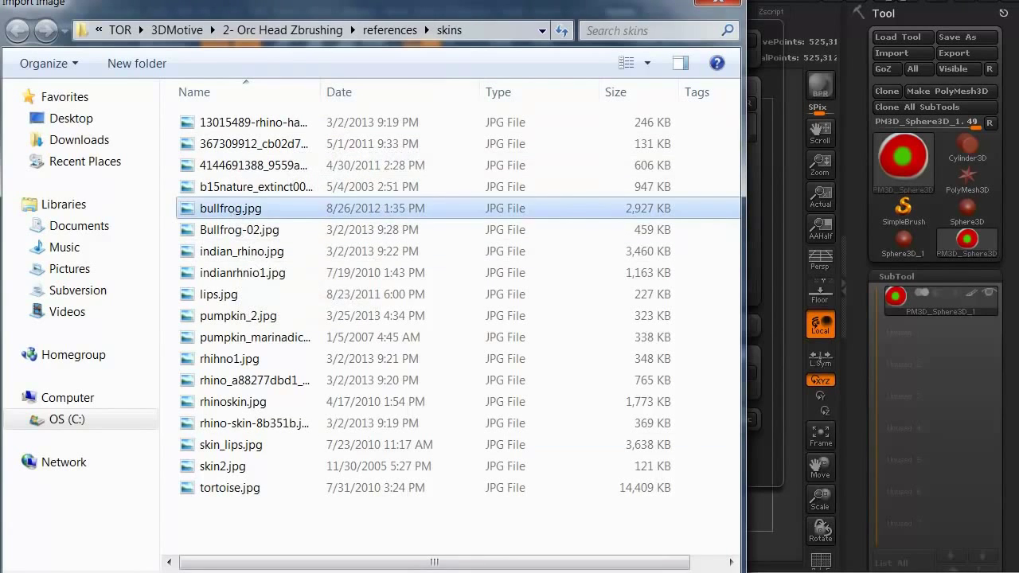
key("Return")
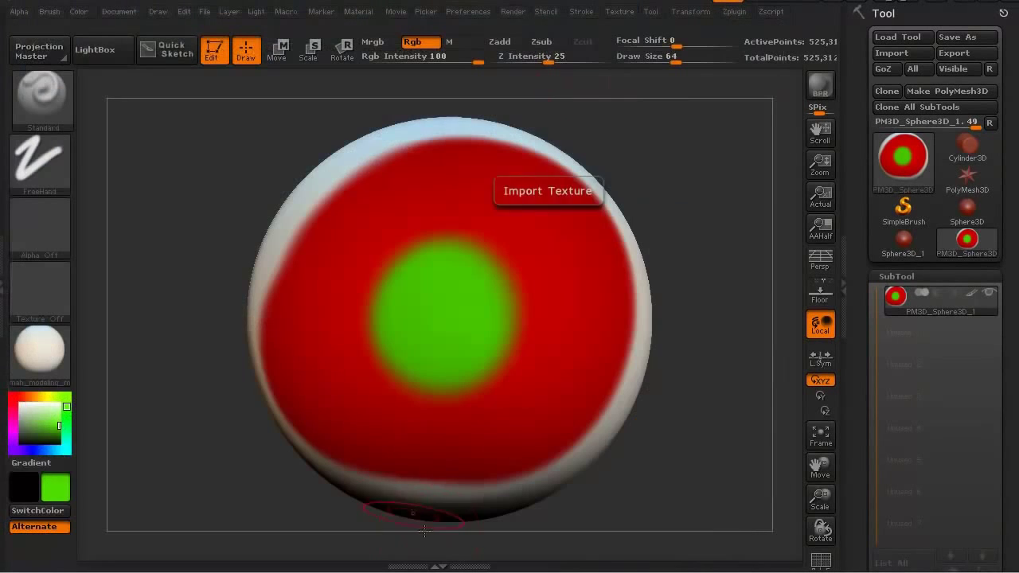
- Select the newly imported bullfrog texture, add it to Spotlight, and hide LightBox
left_click(623, 15)
left_click(724, 224)
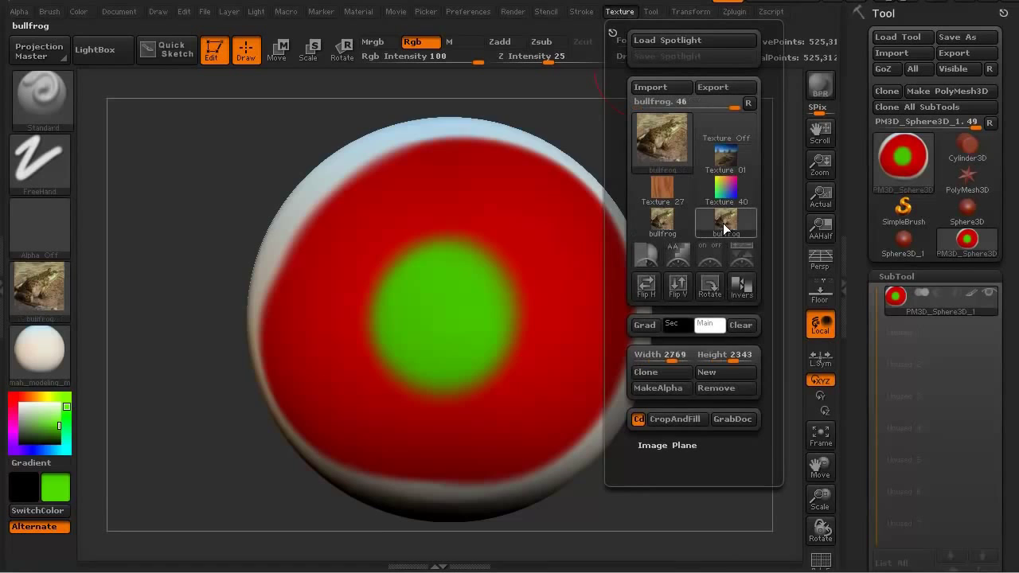
mouse_move(724, 228)
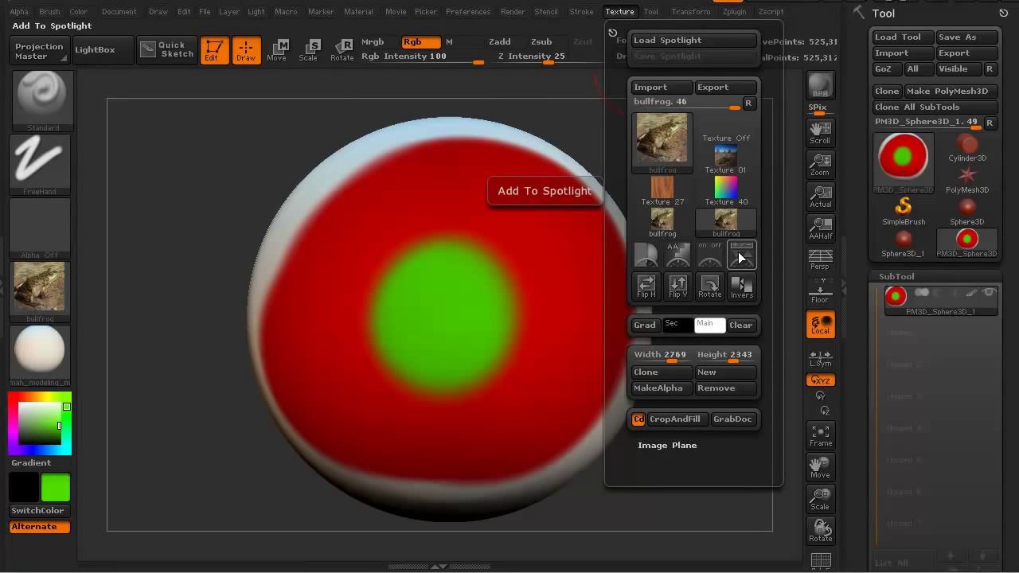
left_click(738, 252)
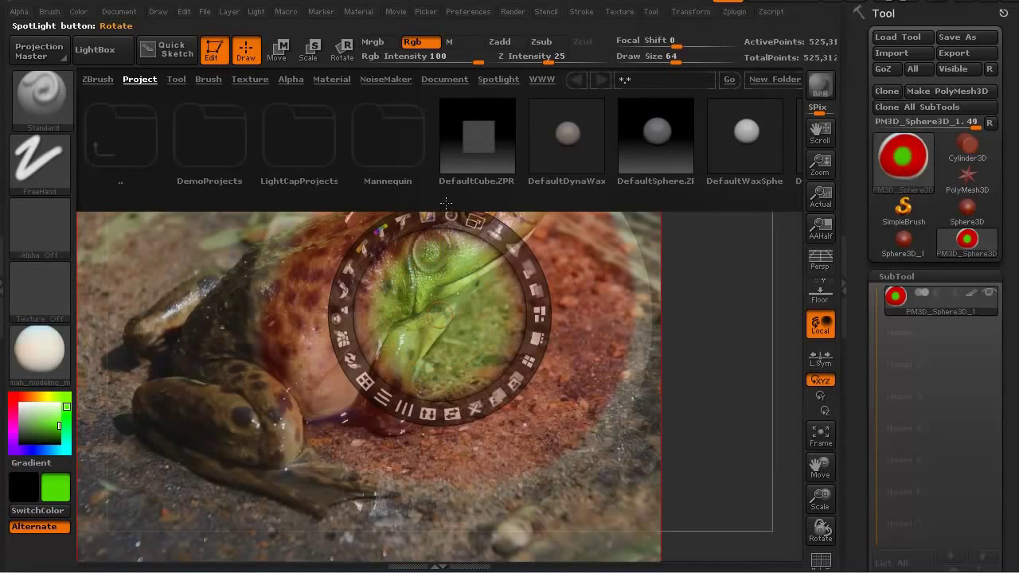
key("comma")
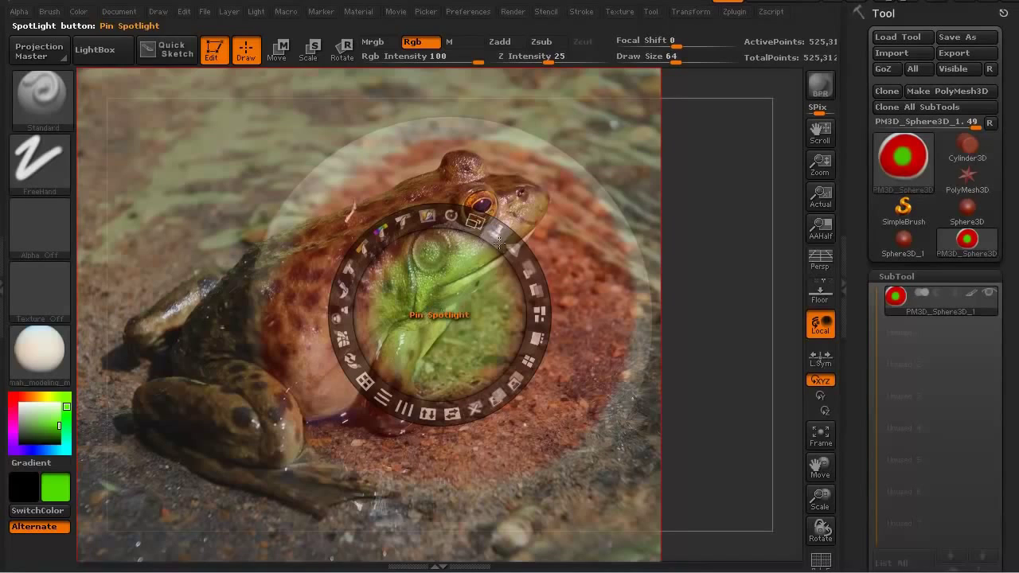
- Vary the bullfrog image's Opacity in Spotlight, ending with it fully opaque
left_click_drag(528, 270, 465, 248)
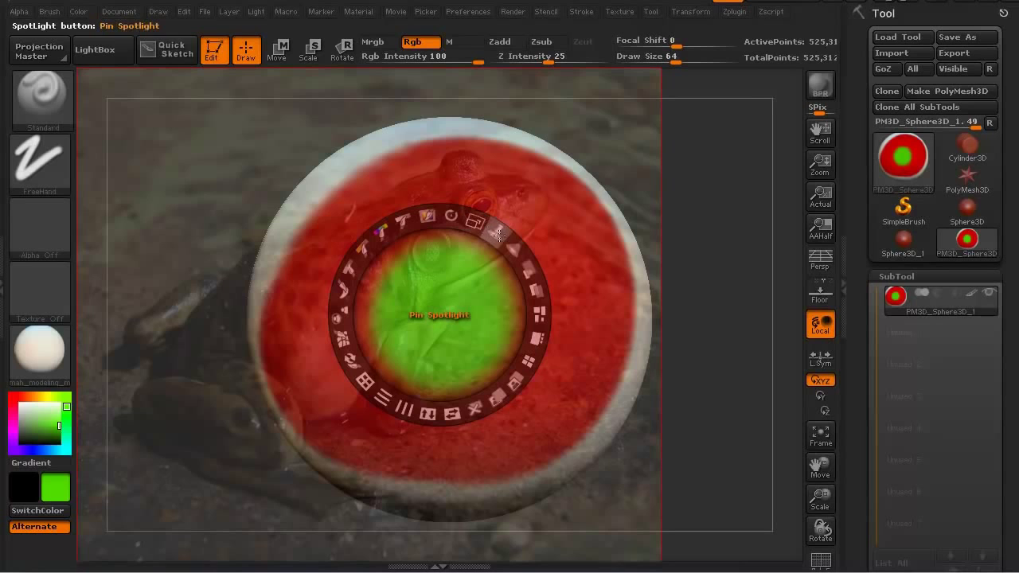
mouse_move(520, 269)
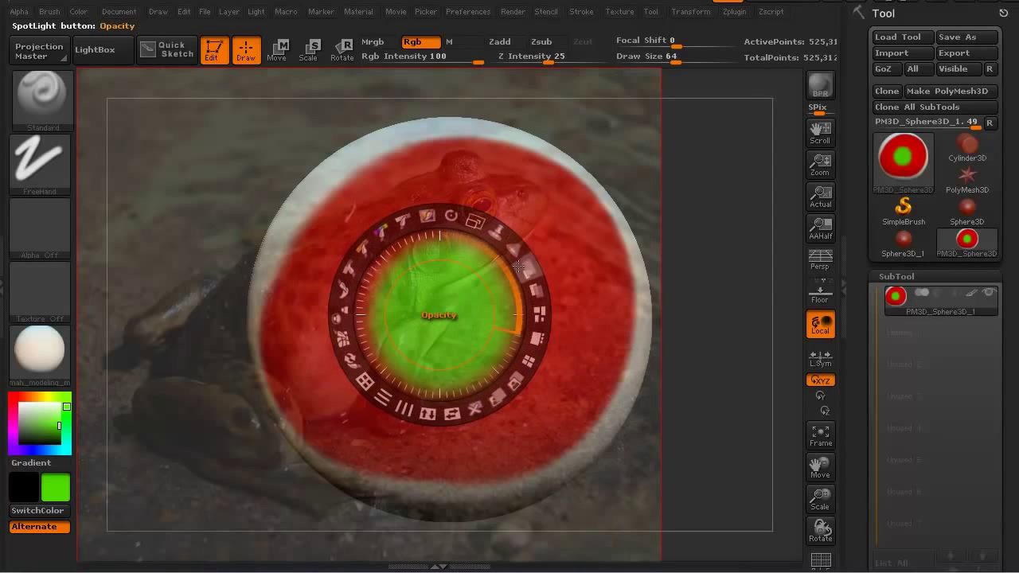
left_click_drag(525, 272, 506, 298)
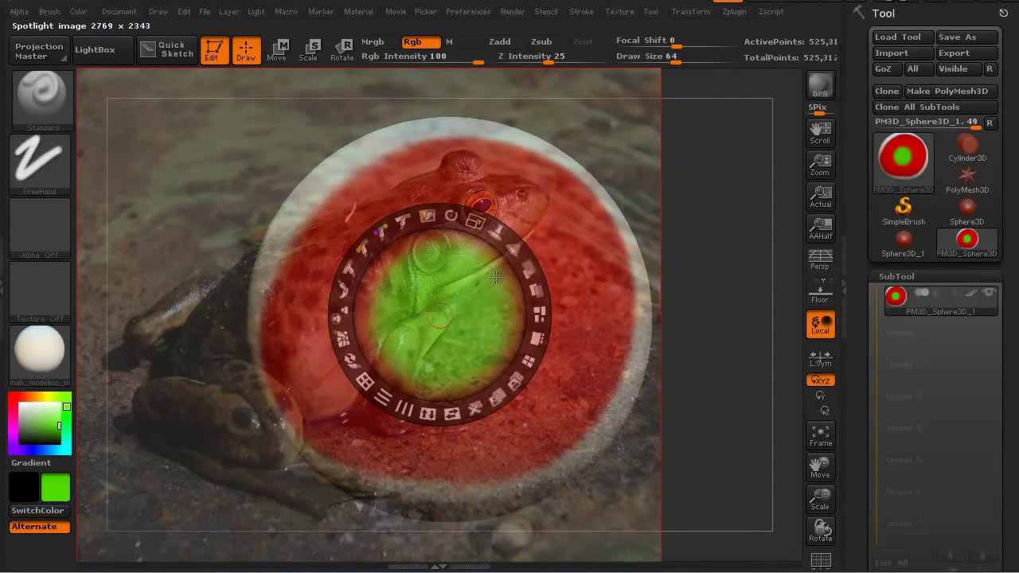
left_click_drag(509, 245, 509, 245)
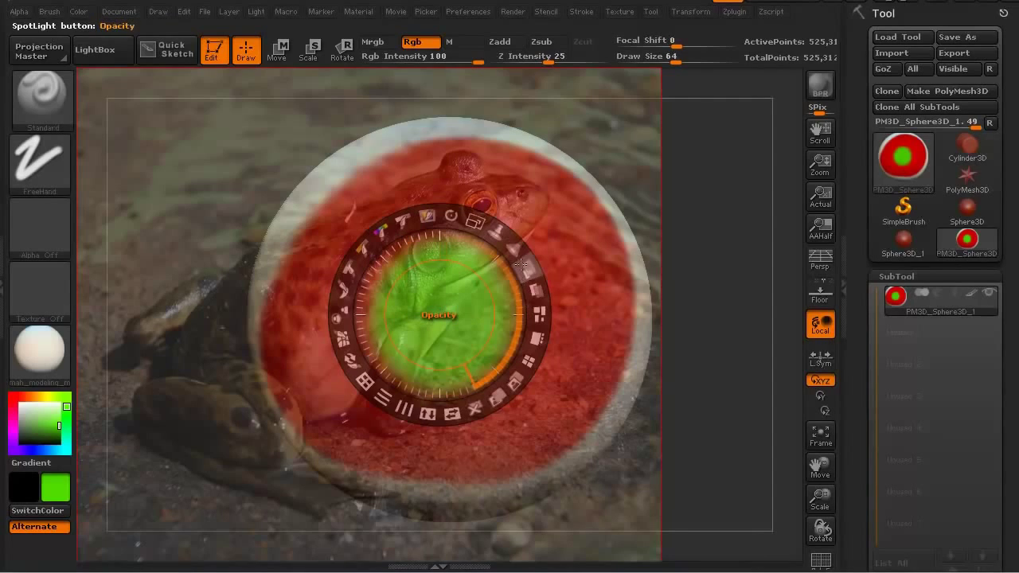
mouse_move(520, 262)
left_mouse_down()
mouse_move(535, 327)
mouse_move(512, 357)
left_mouse_up()
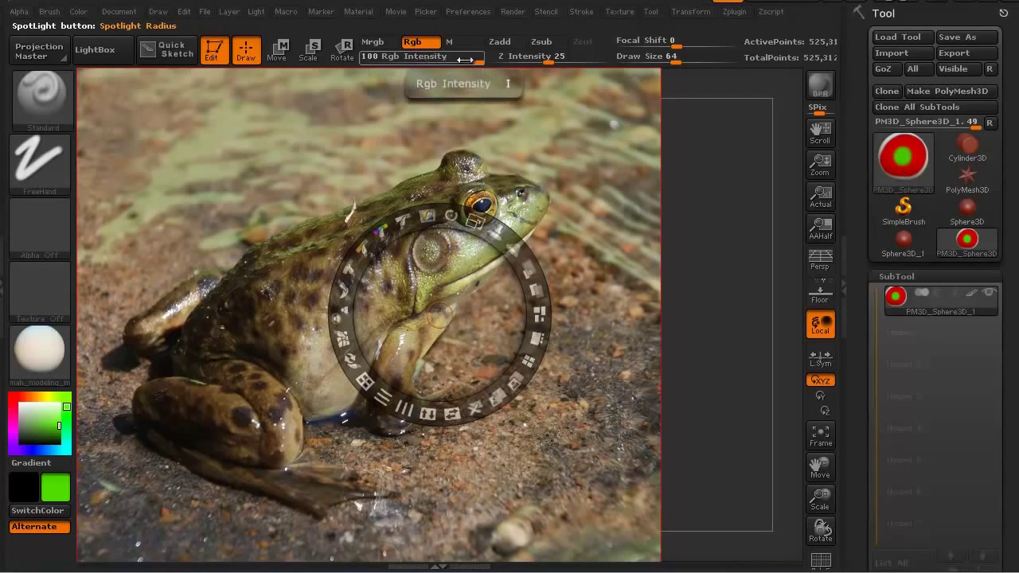
- Adjust the bullfrog image's Fade and lower its Opacity in Spotlight so the painted sphere shows through
mouse_move(464, 60)
left_mouse_down()
mouse_move(406, 64)
mouse_move(478, 62)
left_mouse_up()
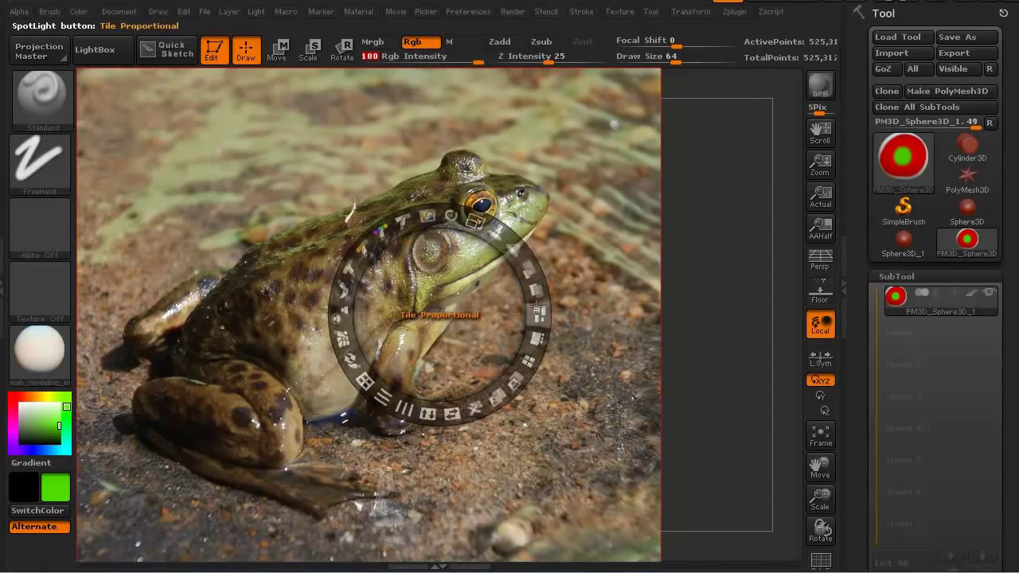
left_click_drag(531, 294, 443, 175)
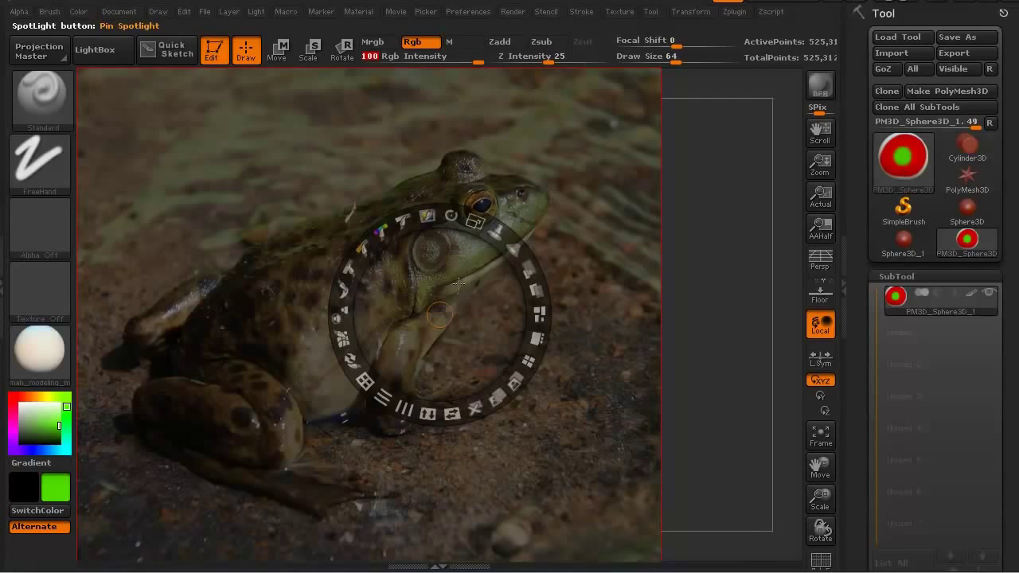
left_click(529, 285)
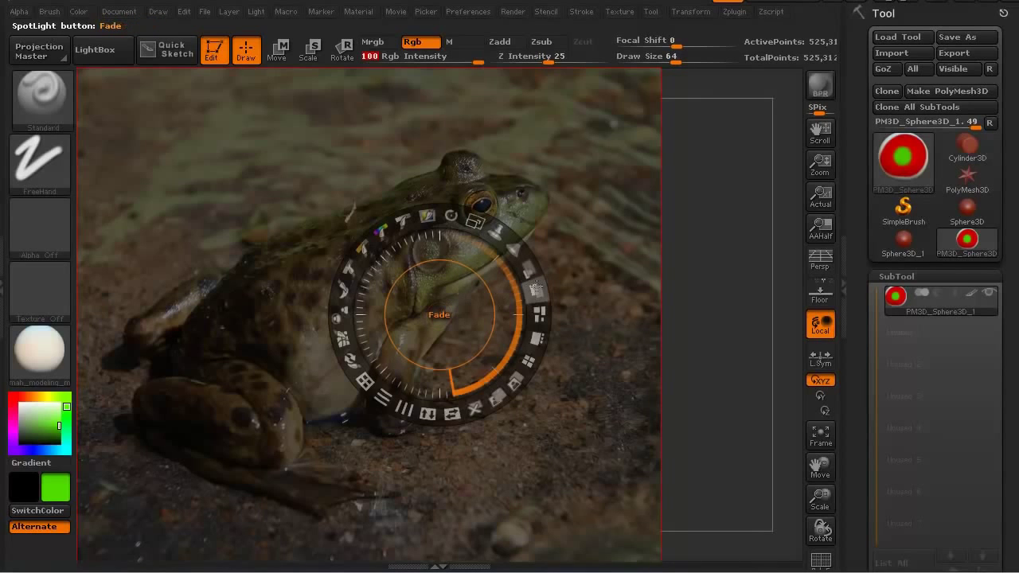
left_click_drag(535, 287, 521, 332)
left_click(527, 271)
left_click_drag(528, 272, 450, 269)
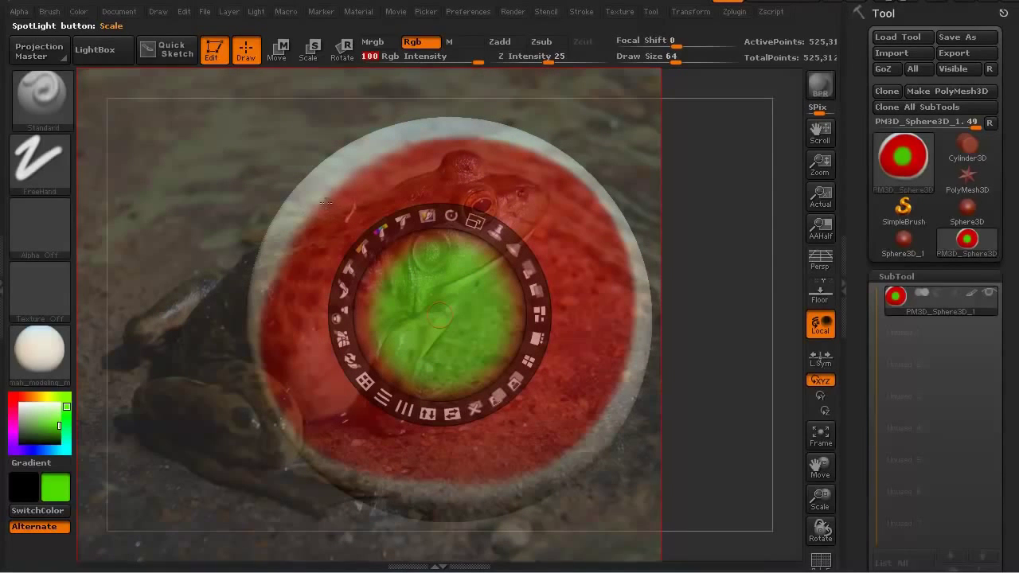
- Increase the Spotlight Radius to reveal more of the bullfrog image around the brush, and return to painting mode
key("z")
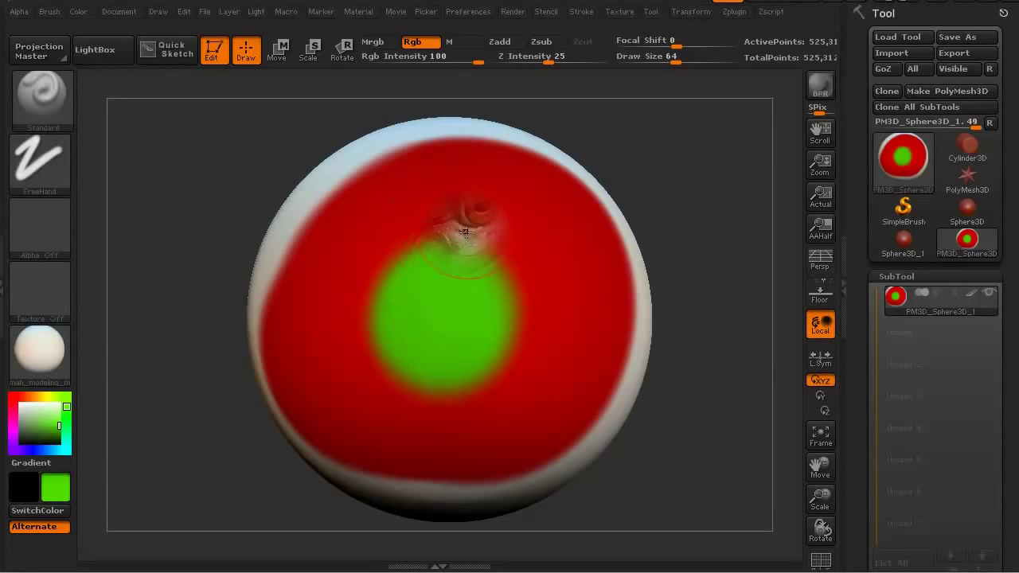
key("shift+z")
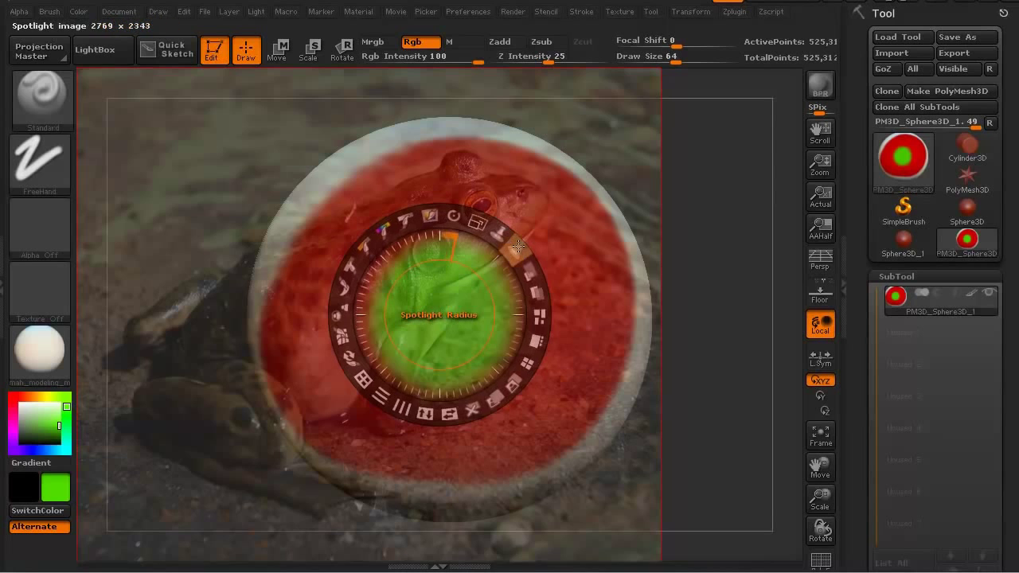
mouse_move(513, 251)
left_mouse_down()
mouse_move(525, 272)
mouse_move(518, 303)
left_mouse_up()
key("z")
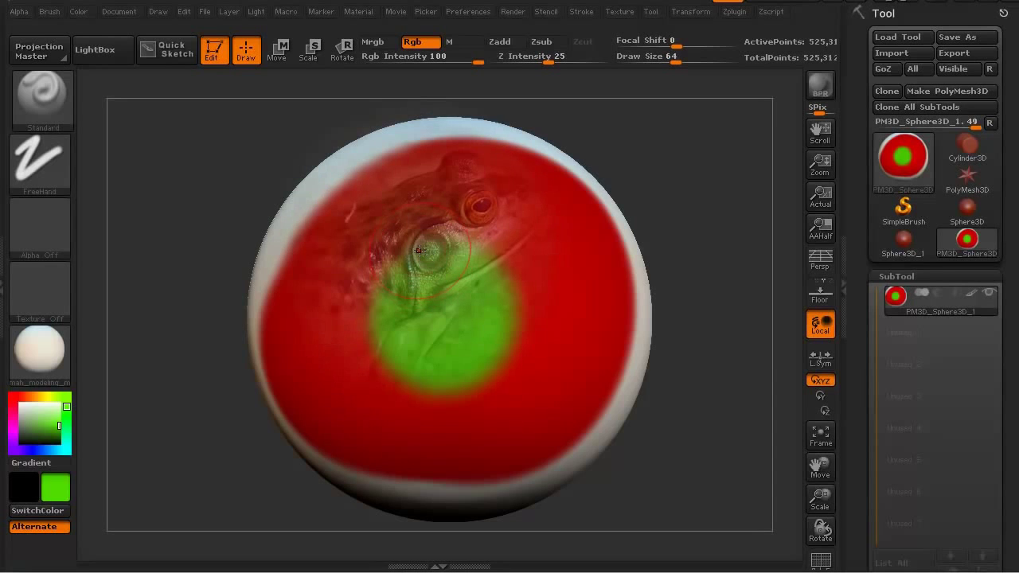
- Paint the bullfrog image over the sphere's red and green front, and add another pass from a rotated angle
mouse_move(419, 250)
left_mouse_down()
mouse_move(434, 234)
mouse_move(398, 270)
mouse_move(477, 207)
mouse_move(488, 267)
mouse_move(459, 230)
mouse_move(530, 199)
mouse_move(429, 163)
mouse_move(549, 230)
mouse_move(422, 327)
mouse_move(374, 179)
mouse_move(334, 315)
mouse_move(547, 298)
mouse_move(589, 318)
mouse_move(342, 358)
mouse_move(310, 351)
mouse_move(558, 384)
mouse_move(581, 374)
mouse_move(382, 446)
mouse_move(286, 255)
mouse_move(381, 189)
mouse_move(585, 219)
mouse_move(617, 327)
mouse_move(461, 474)
mouse_move(333, 408)
left_mouse_up()
mouse_move(171, 443)
left_mouse_down()
mouse_move(134, 462)
mouse_move(310, 394)
left_mouse_up()
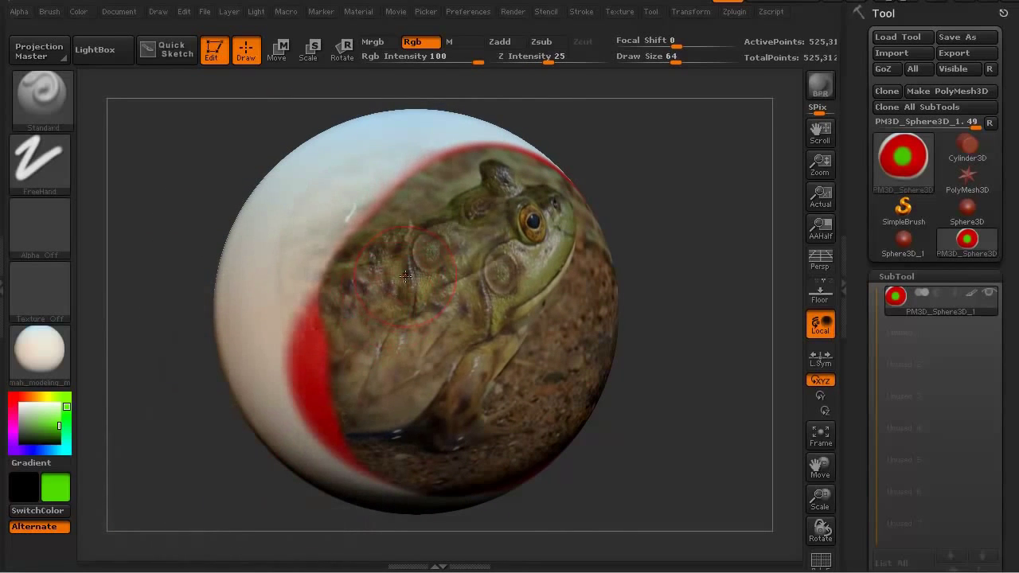
mouse_move(406, 275)
left_mouse_down()
mouse_move(414, 239)
mouse_move(350, 239)
mouse_move(350, 263)
mouse_move(452, 168)
mouse_move(303, 231)
mouse_move(374, 327)
mouse_move(310, 366)
mouse_move(393, 412)
left_mouse_up()
- Project more of the bullfrog's skin over the sphere's uncovered areas from several angles with the sphere shown smaller
mouse_move(182, 425)
left_mouse_down()
mouse_move(229, 452)
mouse_move(200, 361)
left_mouse_up()
left_click_drag(276, 378, 193, 384, "alt")
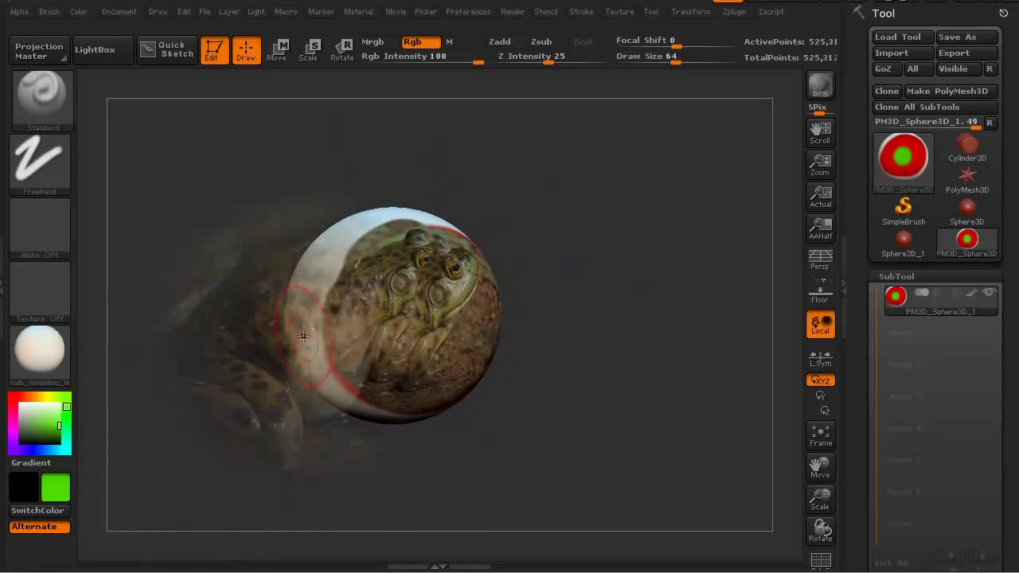
mouse_move(422, 286)
left_mouse_down()
mouse_move(402, 231)
mouse_move(438, 235)
mouse_move(474, 360)
mouse_move(318, 334)
mouse_move(334, 183)
mouse_move(351, 350)
mouse_move(373, 217)
mouse_move(426, 180)
left_mouse_up()
mouse_move(303, 446)
left_mouse_down("alt")
mouse_move(246, 451)
mouse_move(205, 283)
left_mouse_up("alt")
mouse_move(398, 306)
left_mouse_down()
mouse_move(367, 293)
mouse_move(417, 294)
left_mouse_up()
left_click_drag(238, 414, 495, 461, "alt")
mouse_move(319, 441)
left_mouse_down("shift")
mouse_move(276, 456)
mouse_move(343, 329)
left_mouse_up("shift")
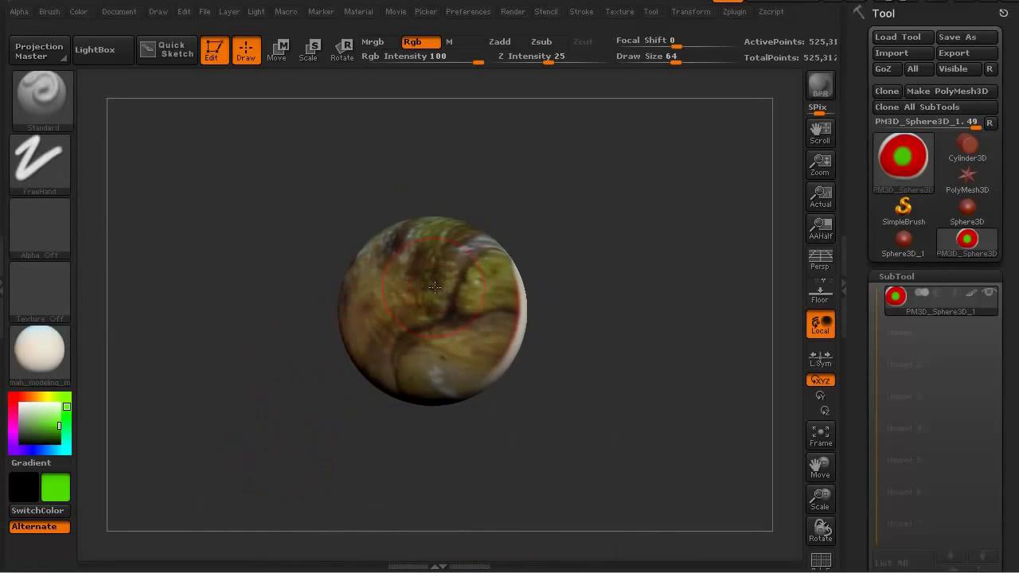
- Bring Spotlight back over the sphere and increase its Spotlight Radius
key("s")
key("shift+z")
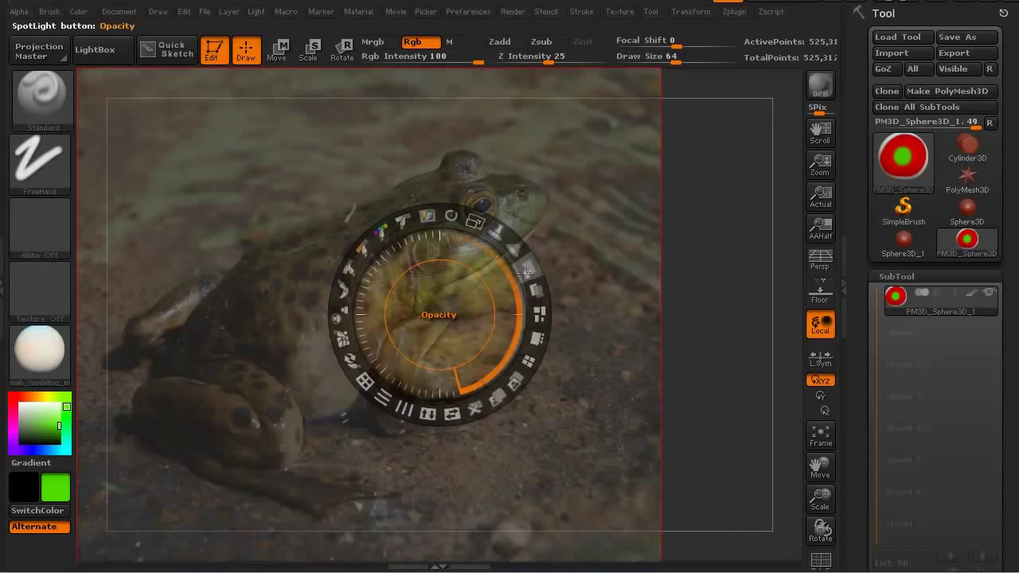
mouse_move(519, 271)
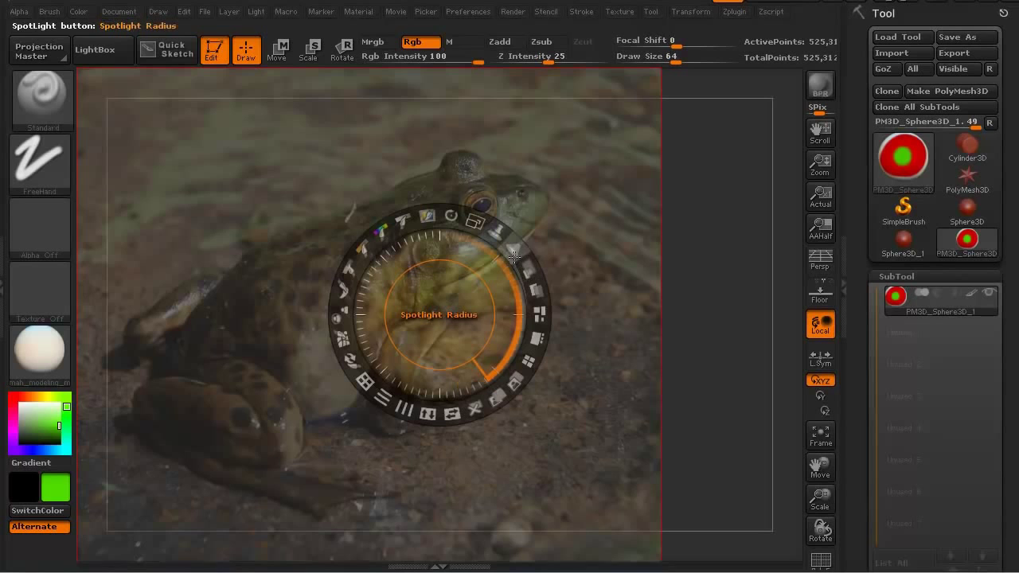
mouse_move(513, 257)
left_mouse_down()
mouse_move(531, 294)
mouse_move(529, 342)
mouse_move(498, 382)
mouse_move(450, 402)
left_mouse_up()
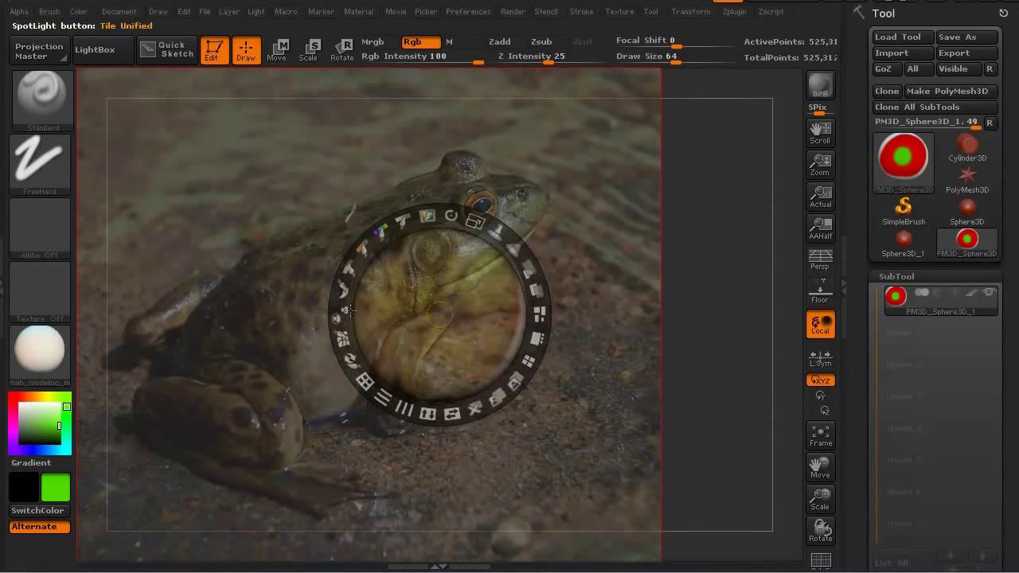
- Toggle Spotlight between its control dial and painting mode, and turn the Spotlight image off
key("z")
key("z")
key("z")
key("z")
key("z")
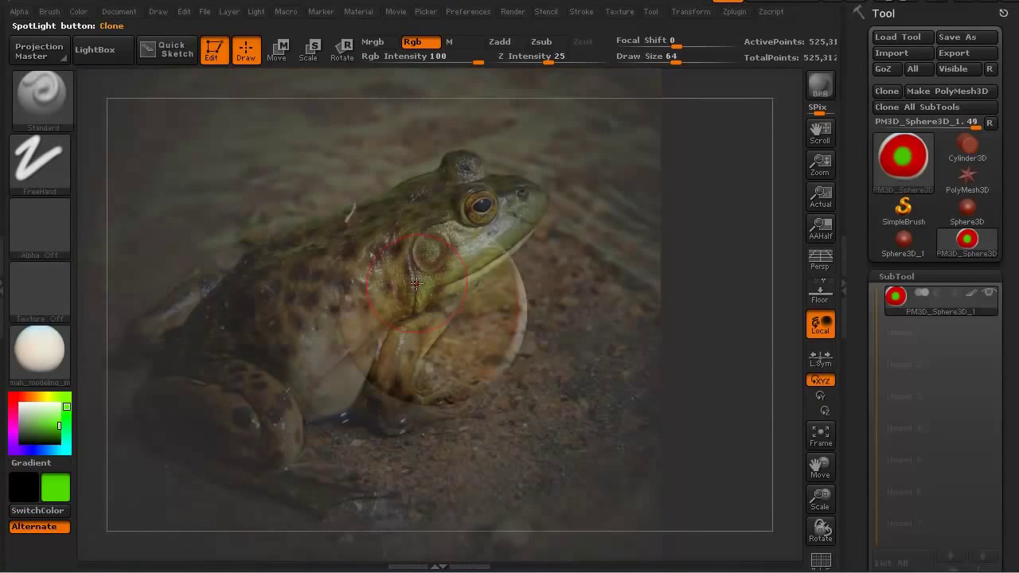
key("shift+z")
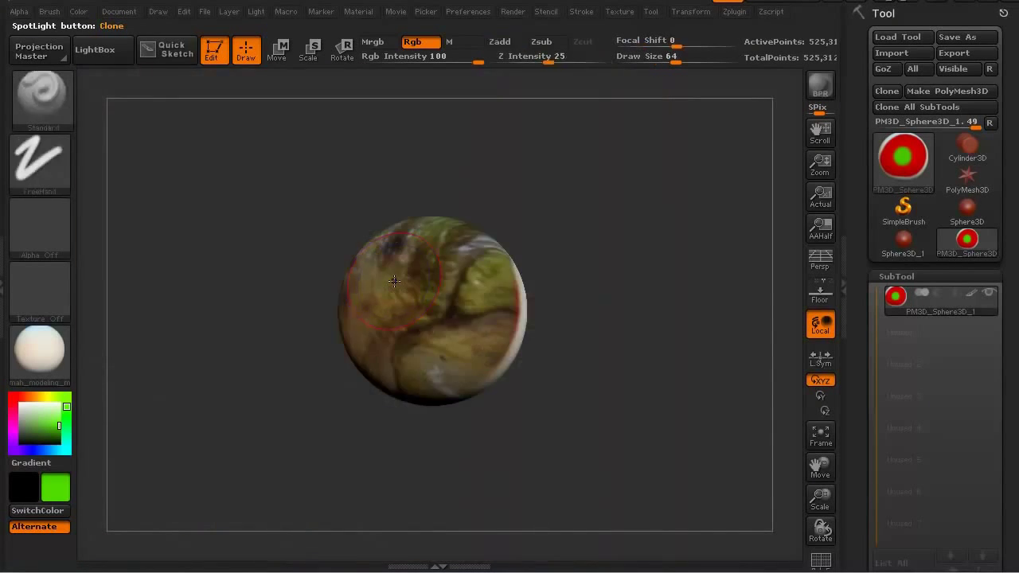
- Project the bullfrog's face and front leg over the sphere's front with Spotlight, and turn the image off
key("shift+z")
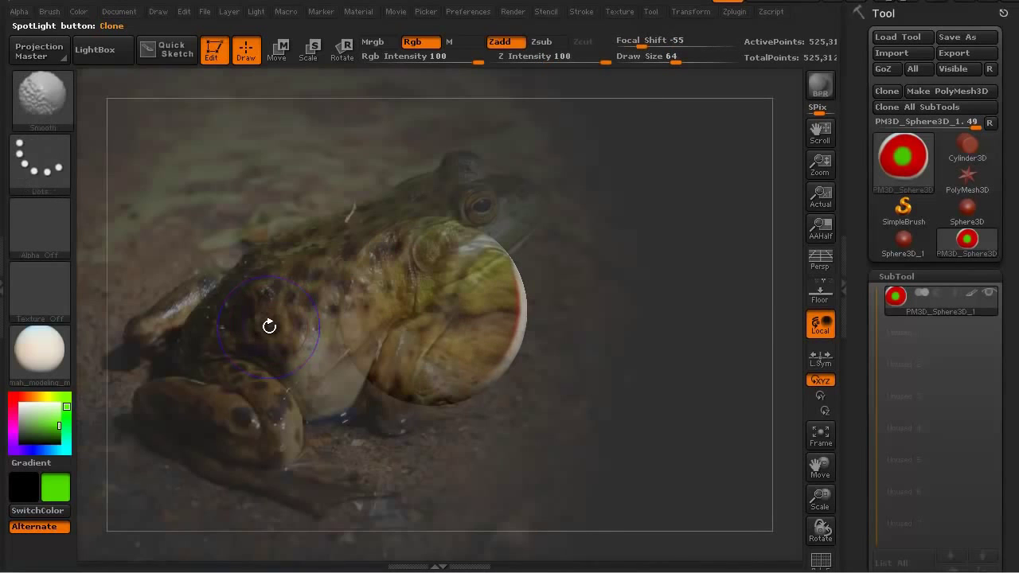
key("shift+z")
key("shift+z")
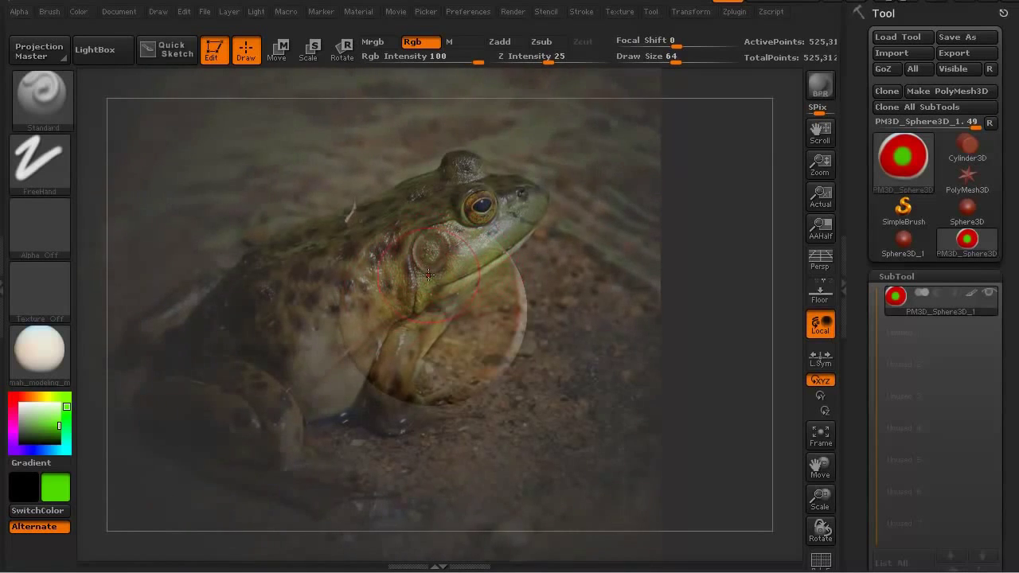
key("shift+z")
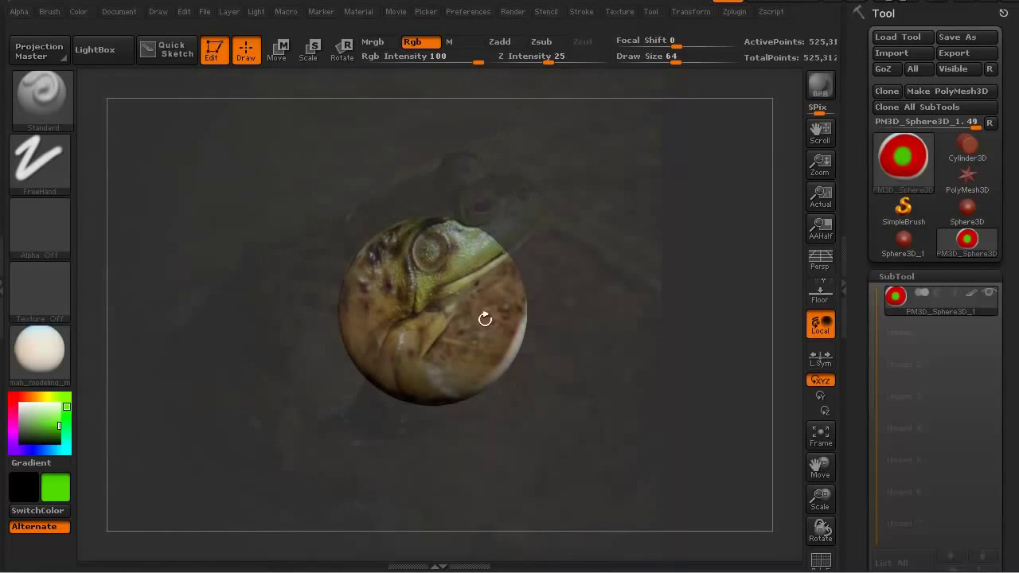
key("shift+z")
key("shift+z")
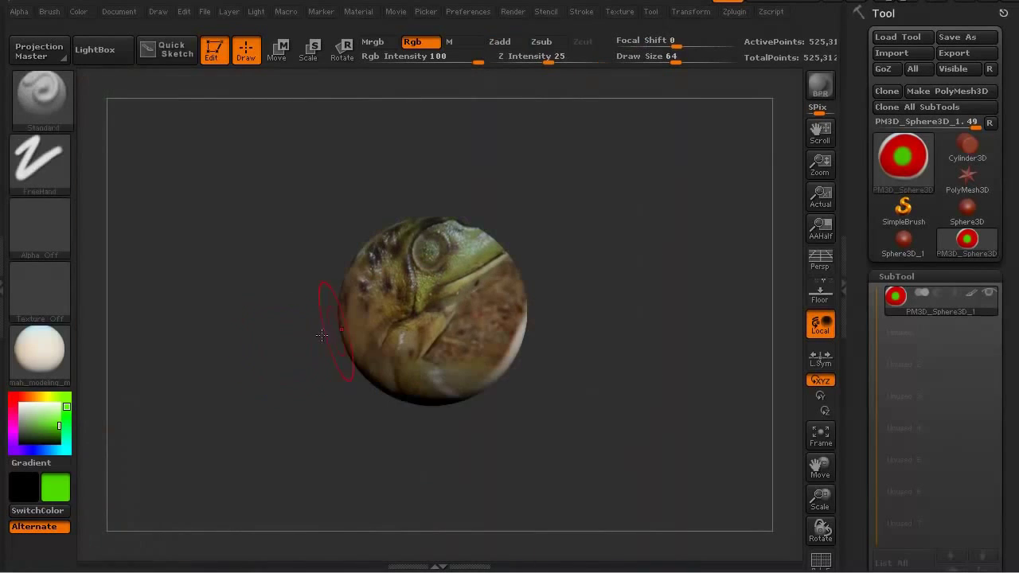
- Paint solid green over the sphere's front with Spotlight off, and project the bullfrog image back over the green
mouse_move(455, 247)
left_mouse_down()
mouse_move(414, 263)
mouse_move(445, 311)
mouse_move(477, 294)
mouse_move(465, 271)
mouse_move(428, 316)
mouse_move(402, 290)
mouse_move(485, 319)
mouse_move(417, 350)
mouse_move(394, 274)
left_mouse_up()
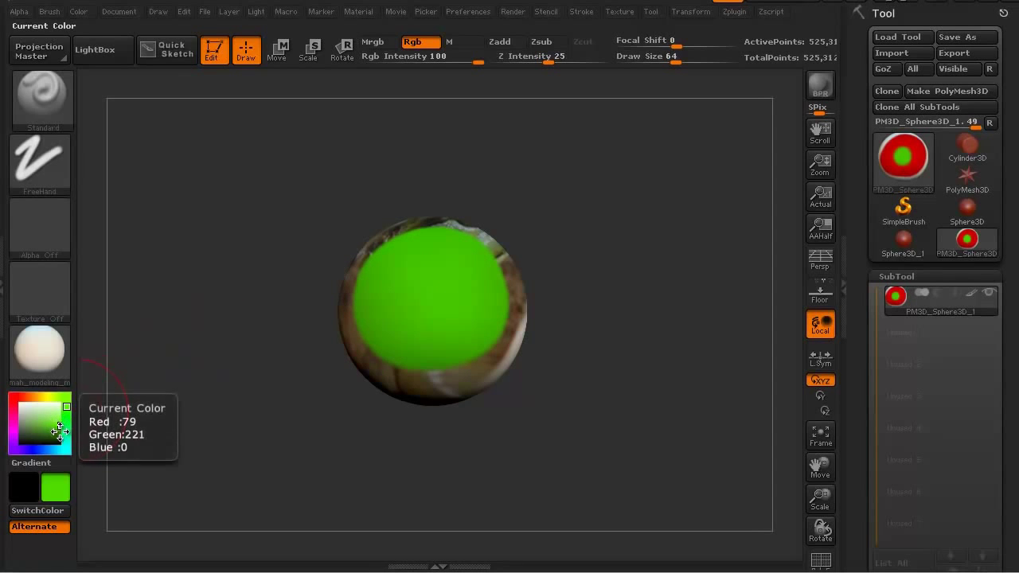
mouse_move(472, 261)
left_mouse_down()
mouse_move(498, 342)
mouse_move(362, 302)
mouse_move(492, 291)
left_mouse_up()
key("shift+z")
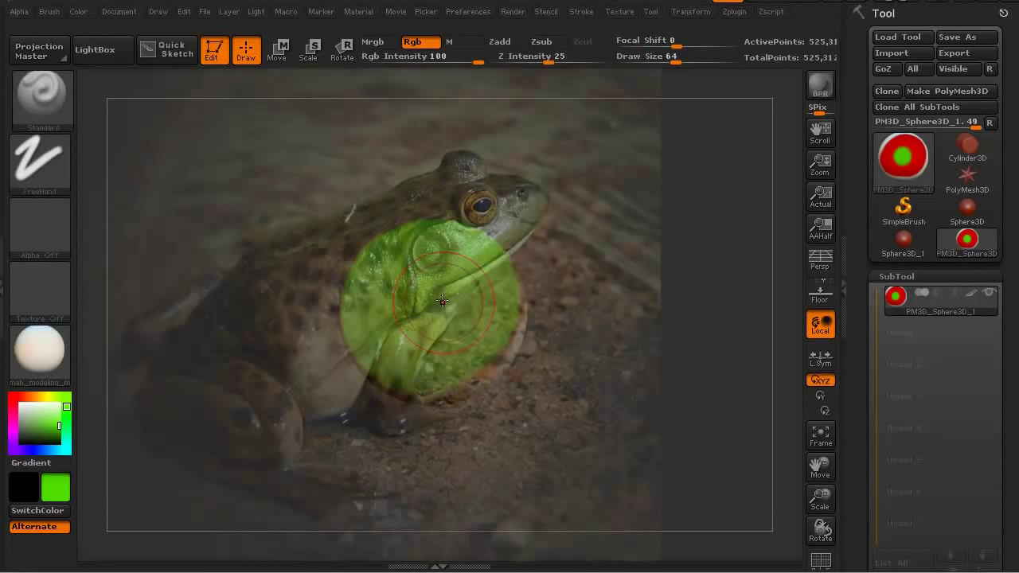
mouse_move(413, 274)
left_mouse_down()
mouse_move(481, 263)
mouse_move(469, 350)
mouse_move(382, 238)
mouse_move(339, 324)
mouse_move(479, 319)
left_mouse_up()
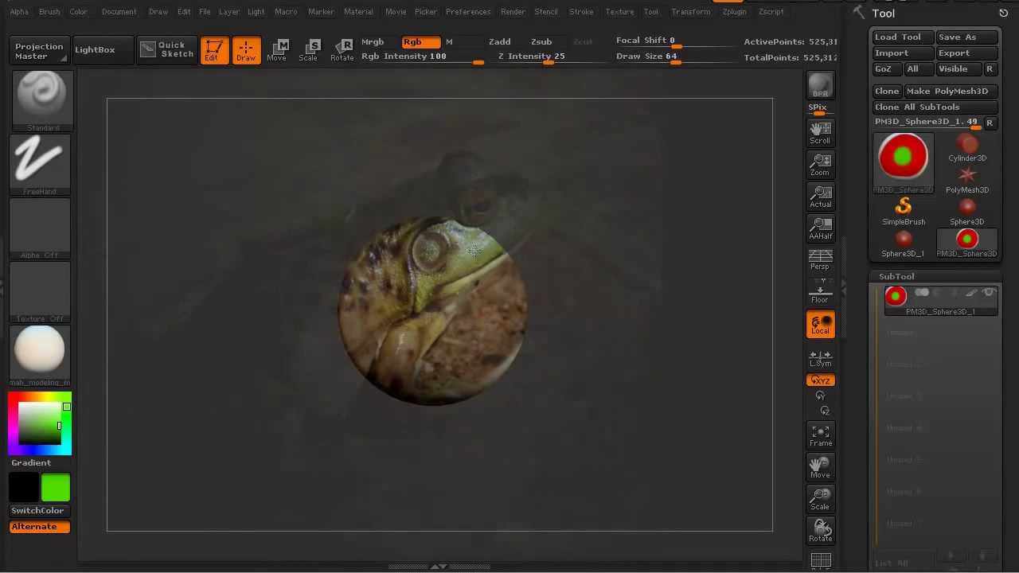
left_click_drag(486, 263, 484, 313)
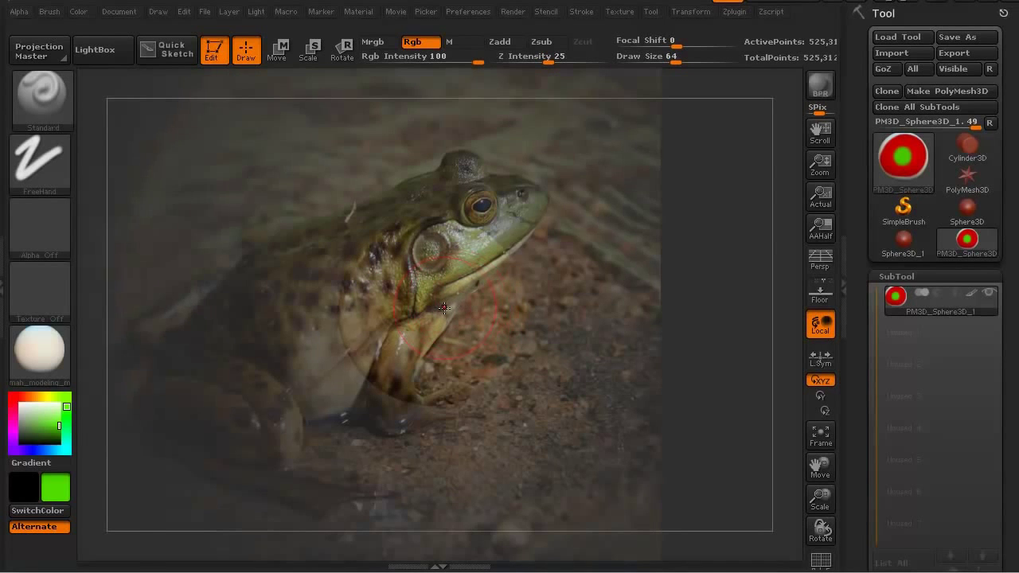
- Bring up the Spotlight dial and compare the painted sphere with the bullfrog image on and off
key("z")
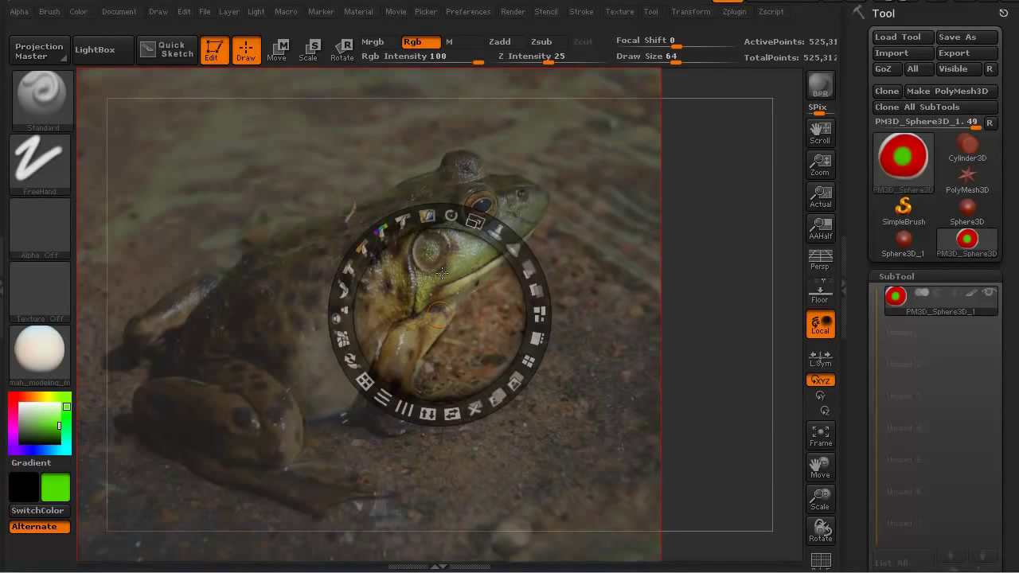
key("shift+z")
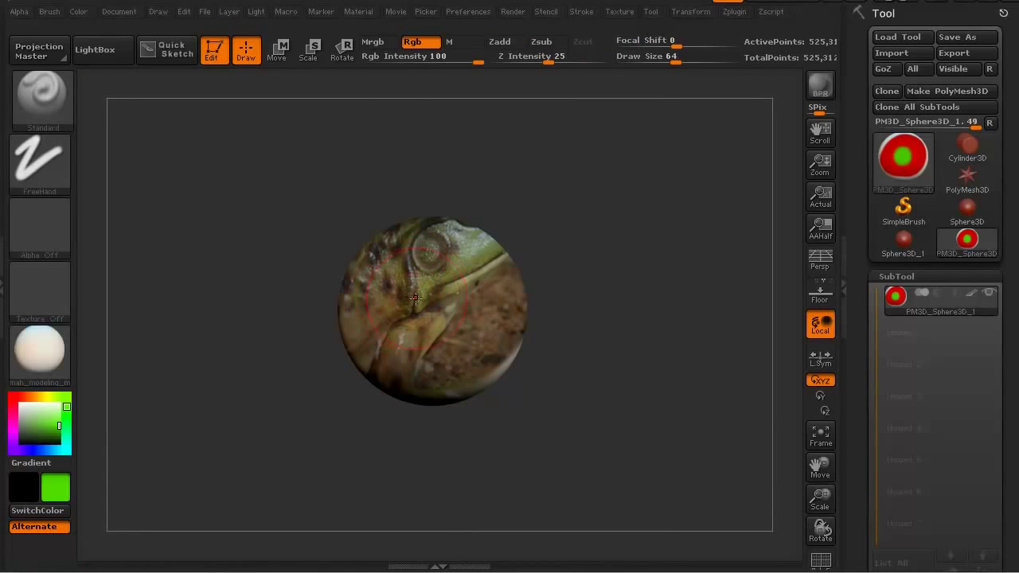
key("shift+z")
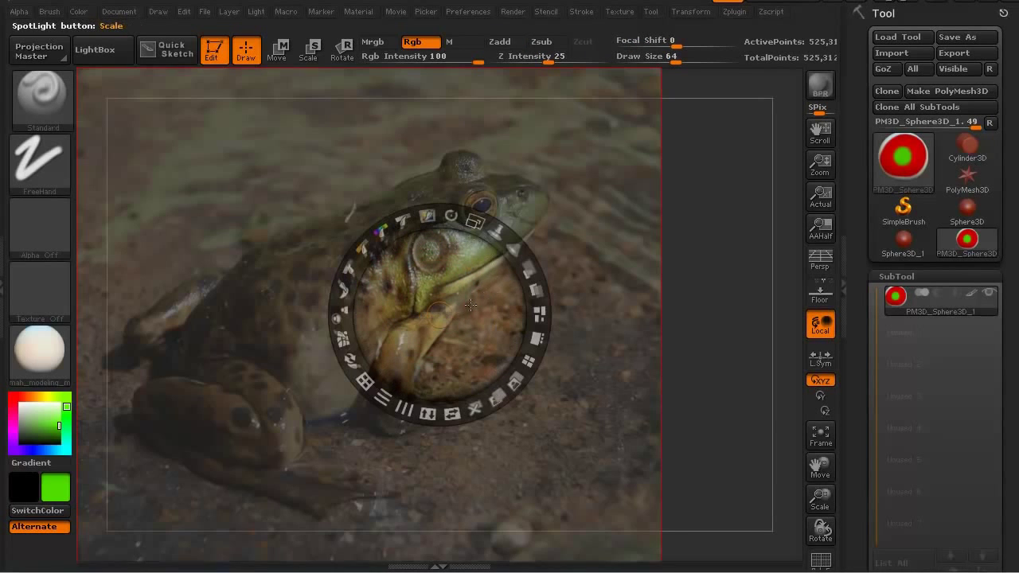
key("shift+z")
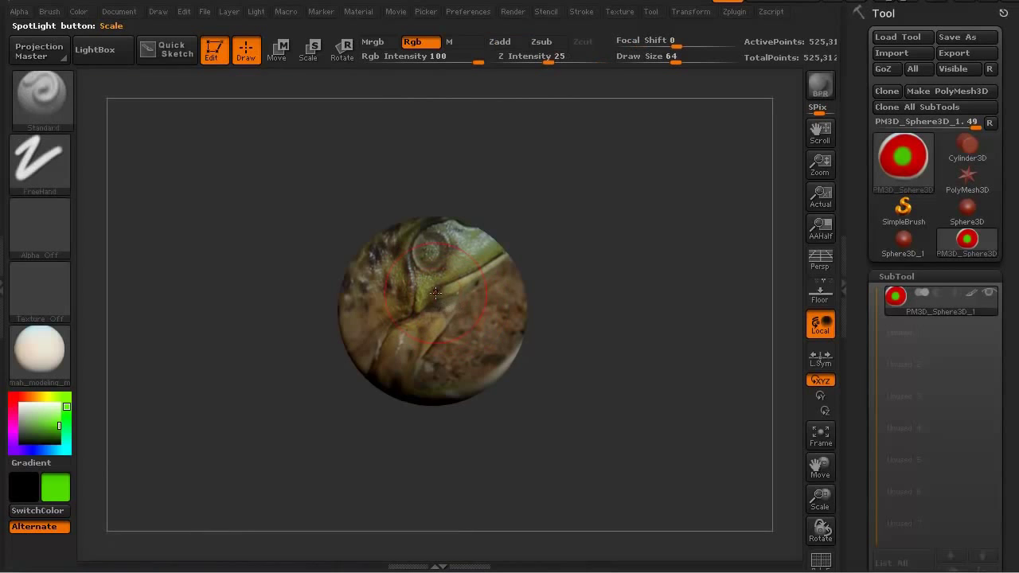
- Project the bullfrog image over the sphere's front again out to its lower edge, and turn Spotlight off
key("shift+z")
left_click_drag(428, 295, 438, 283)
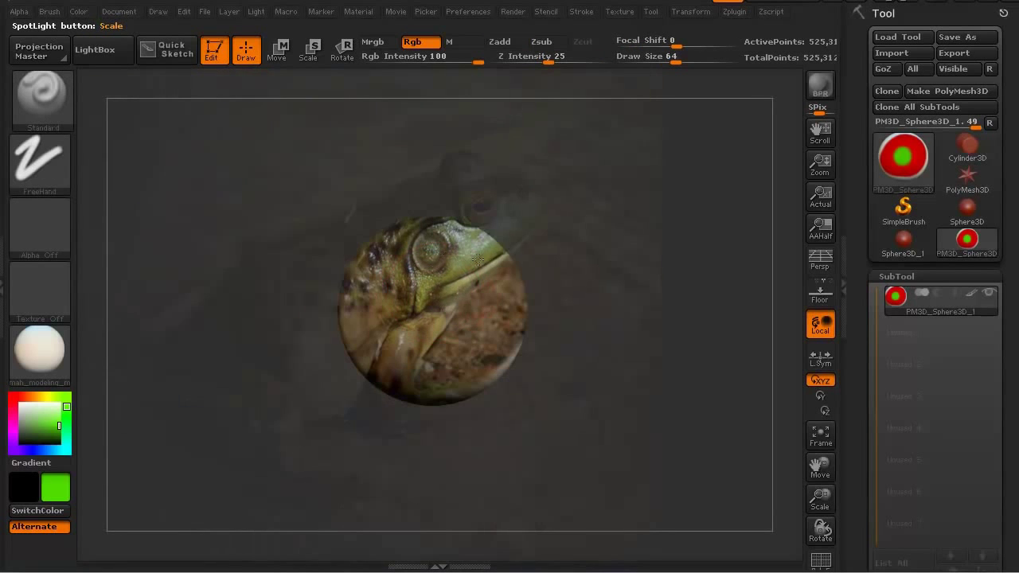
left_click_drag(451, 338, 504, 326)
left_click_drag(503, 283, 420, 383)
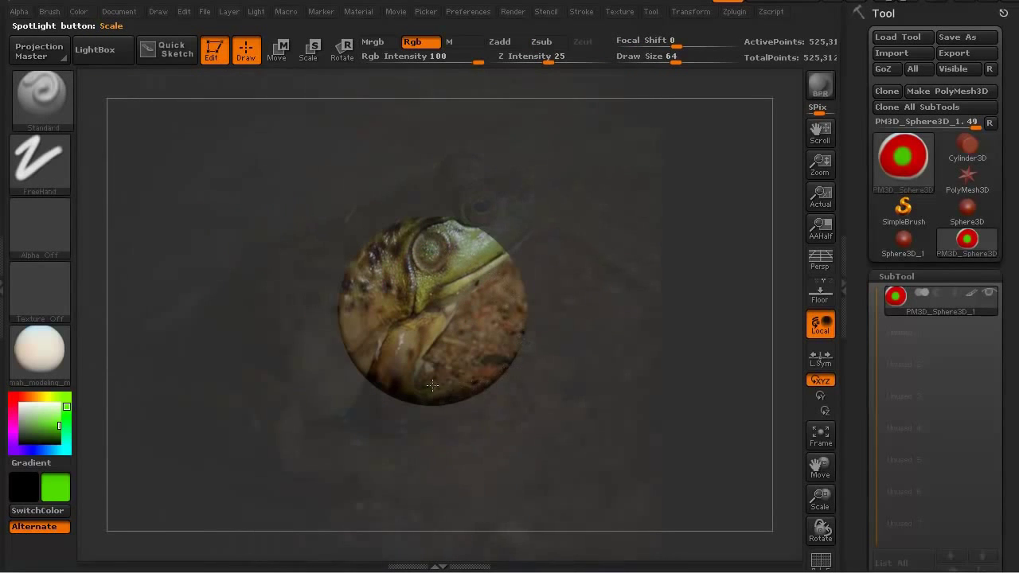
key("shift+z")
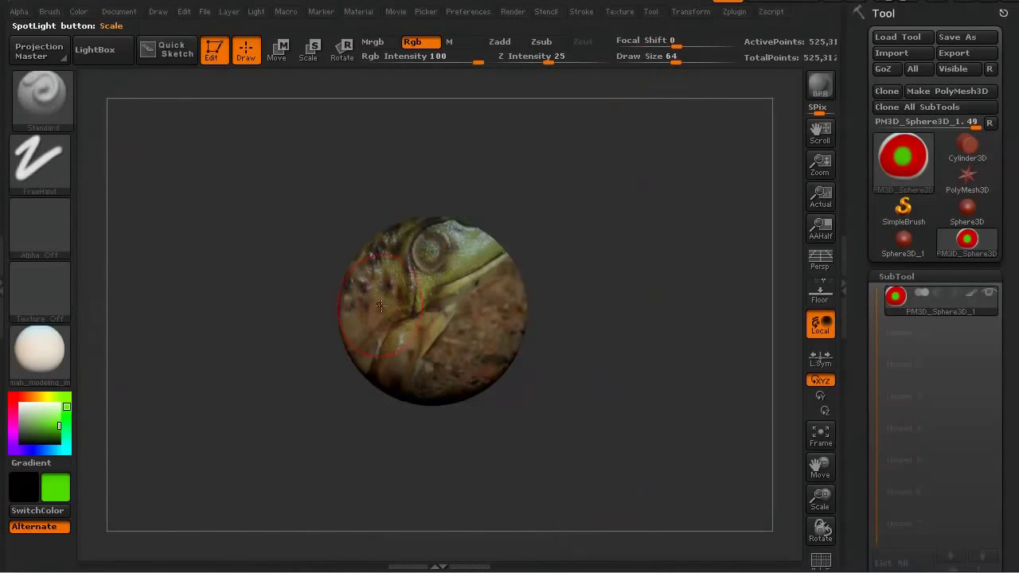
- Paint a green patch over the middle of the bullfrog texture with Spotlight off, and undo it
left_click_drag(415, 311, 434, 288)
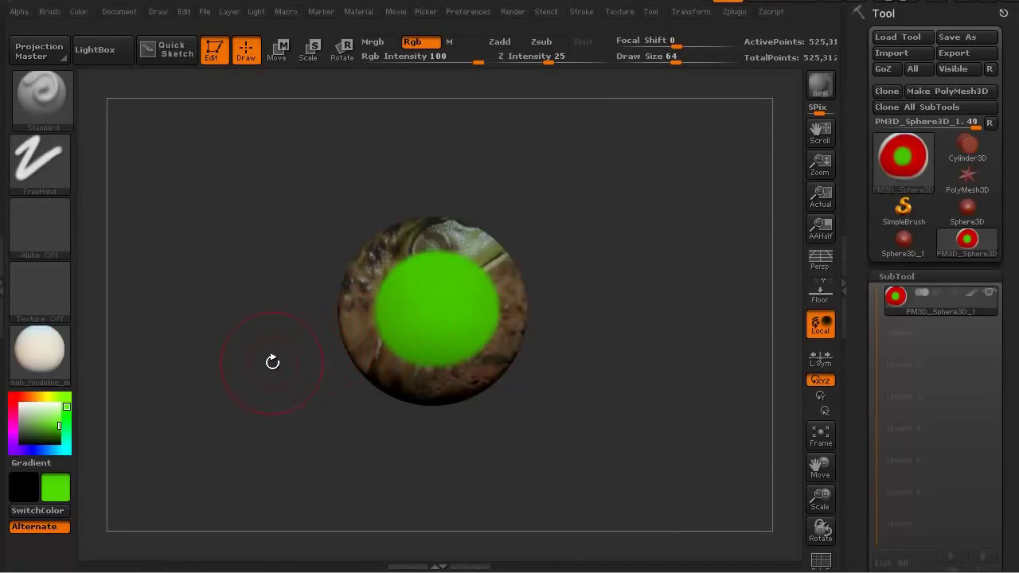
key("shift+z")
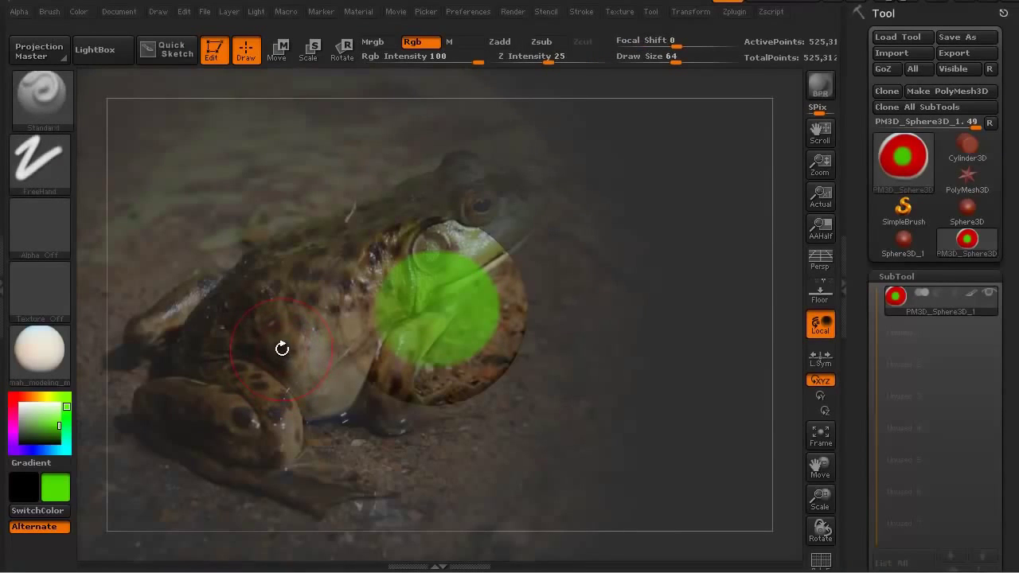
key("ctrl+z")
key("shift+z")
- Sample several colours from the enlarged sphere's painted texture, including taupe, olive and khaki, ending with a dark brown
left_click_drag(265, 353, 303, 415, "alt")
left_click_drag(222, 423, 183, 441)
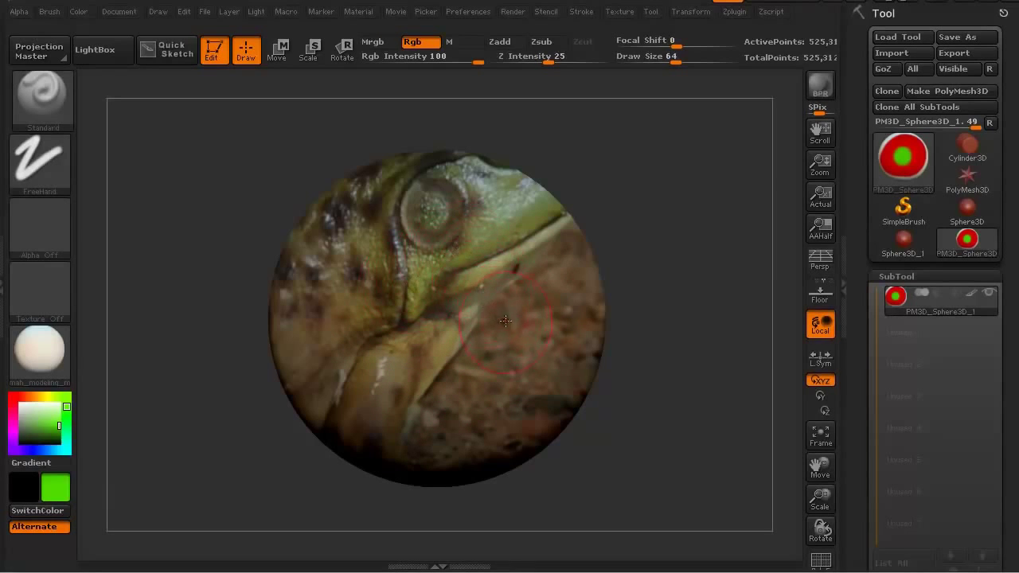
key("c")
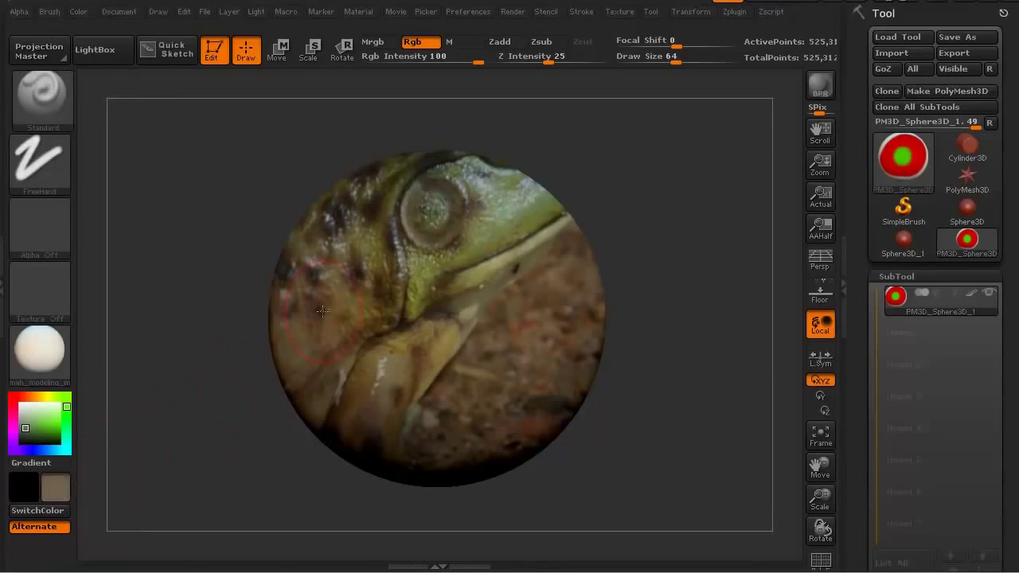
key("c")
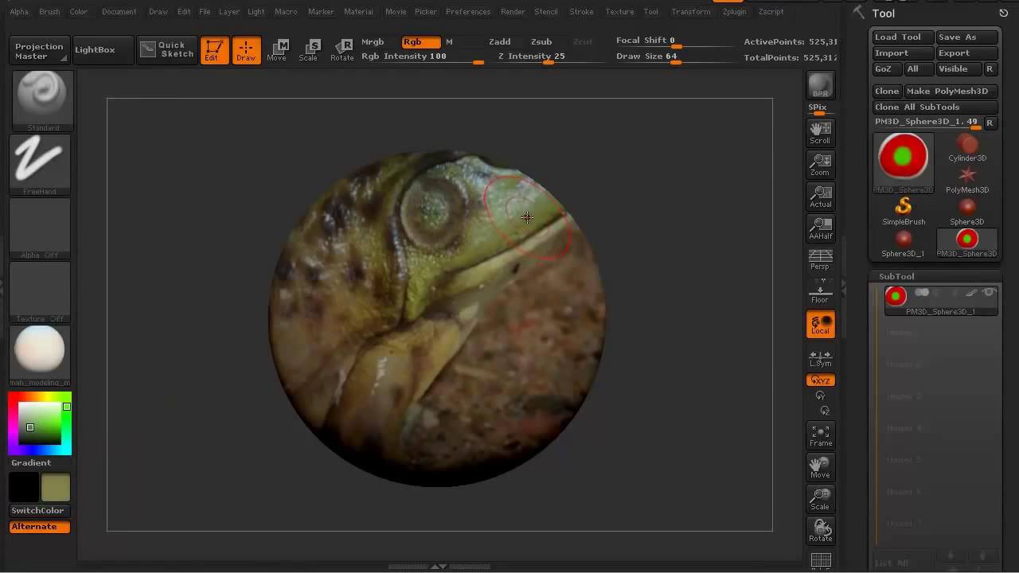
key("c")
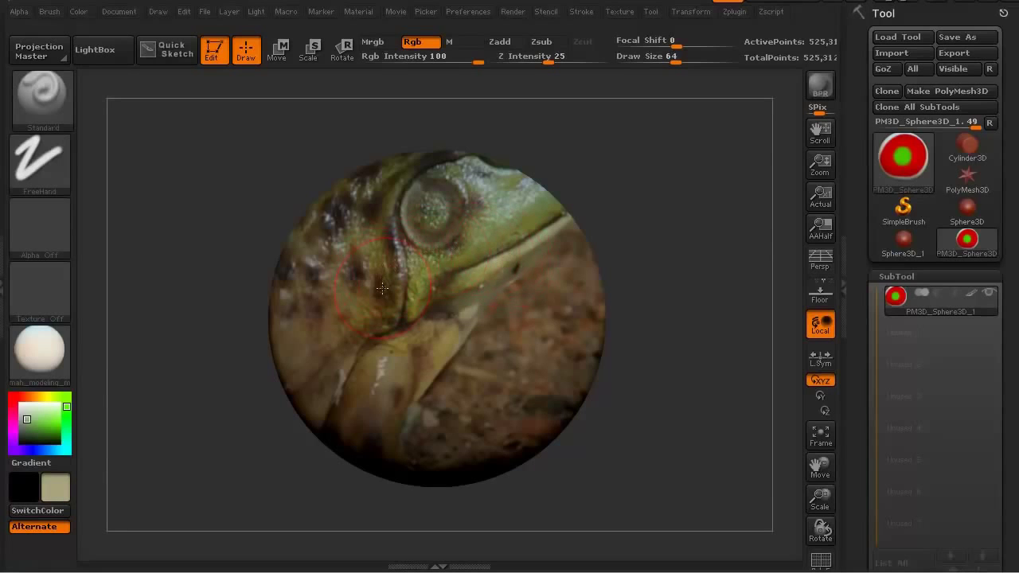
key("c")
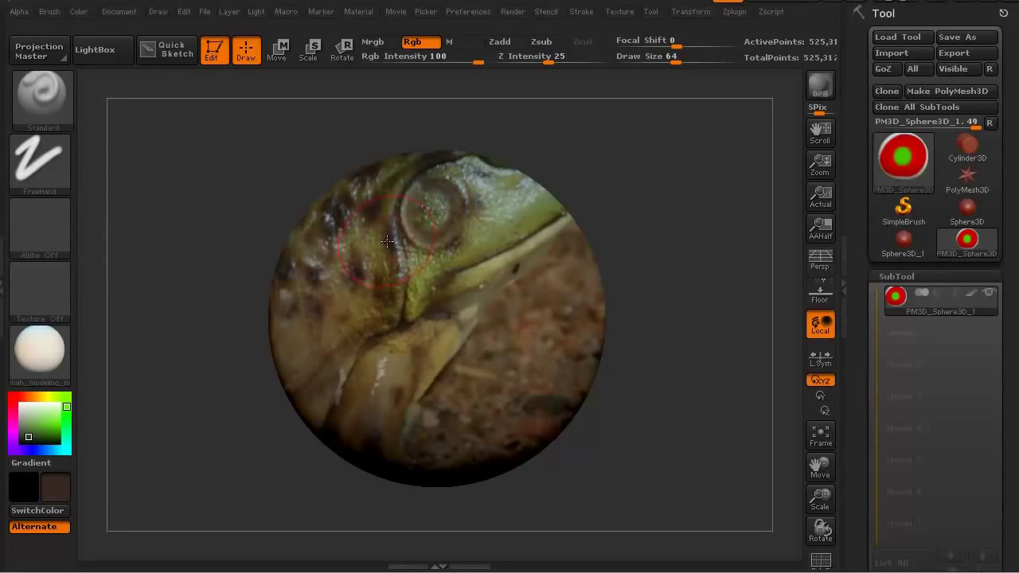
- Set the Rgb Intensity to 29 and paint the sampled dark brown lightly over the green head area
left_click_drag(239, 247, 186, 195)
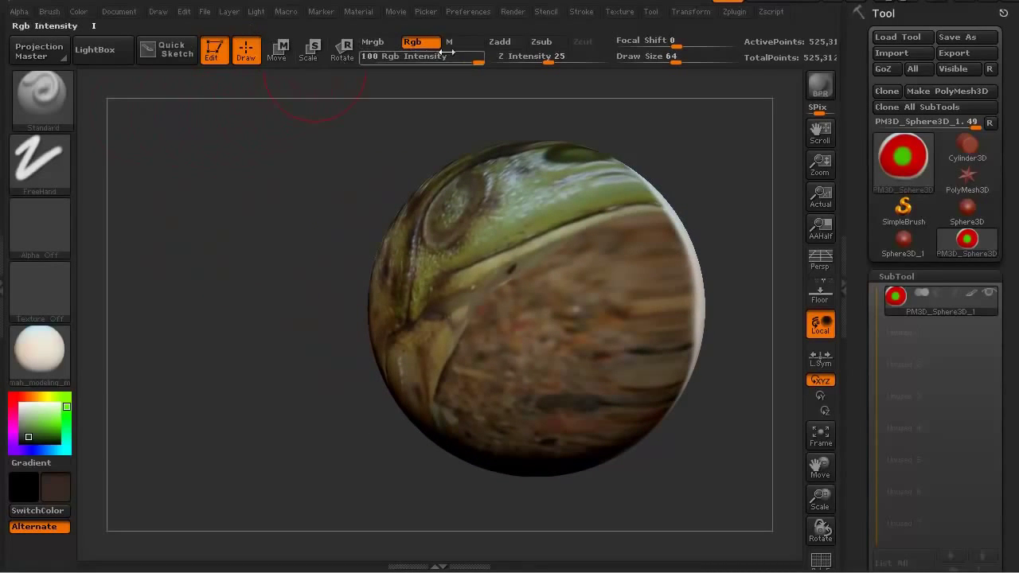
left_click_drag(452, 56, 429, 57)
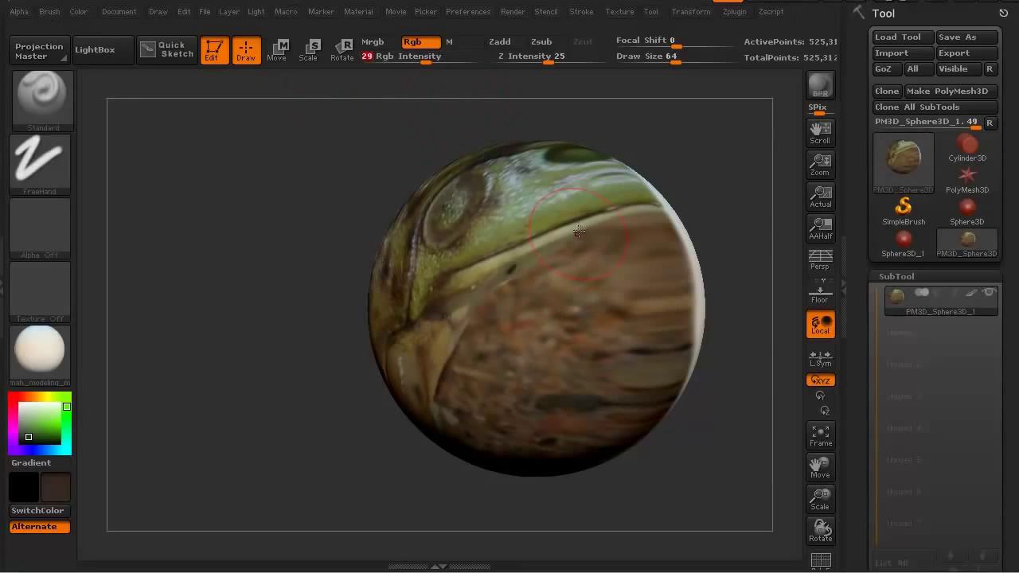
mouse_move(579, 219)
left_mouse_down()
mouse_move(597, 343)
mouse_move(557, 187)
mouse_move(533, 191)
mouse_move(506, 221)
mouse_move(478, 279)
mouse_move(469, 266)
mouse_move(537, 270)
mouse_move(597, 199)
mouse_move(608, 203)
mouse_move(479, 231)
left_mouse_up()
- Blend the painted colours around the bullfrog's eardrum, spotted skin and front leg with the Smooth brush
mouse_move(270, 278)
left_mouse_down()
mouse_move(255, 278)
mouse_move(343, 264)
left_mouse_up()
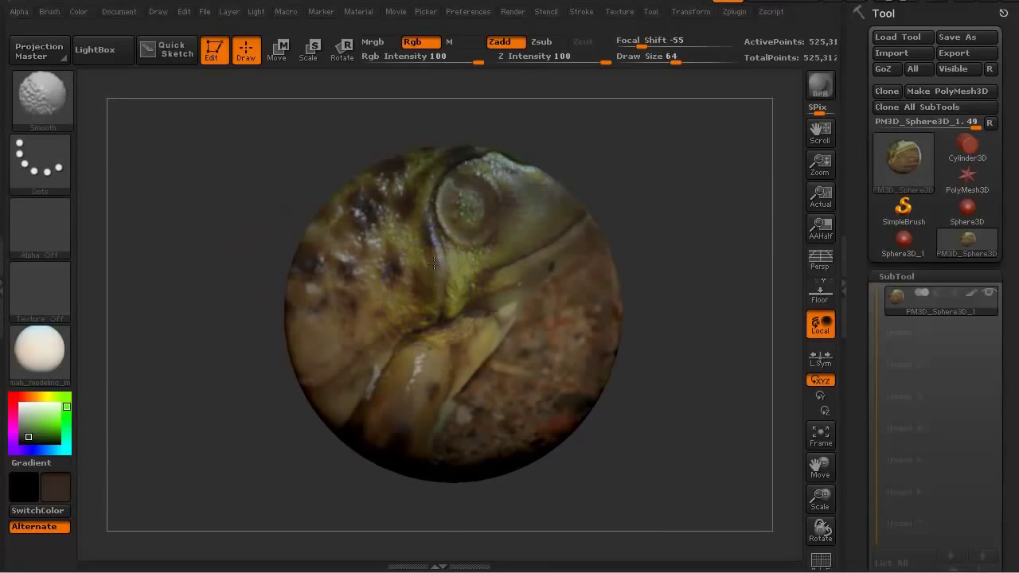
mouse_move(434, 260)
left_mouse_down("shift")
mouse_move(429, 245)
mouse_move(428, 323)
left_mouse_up("shift")
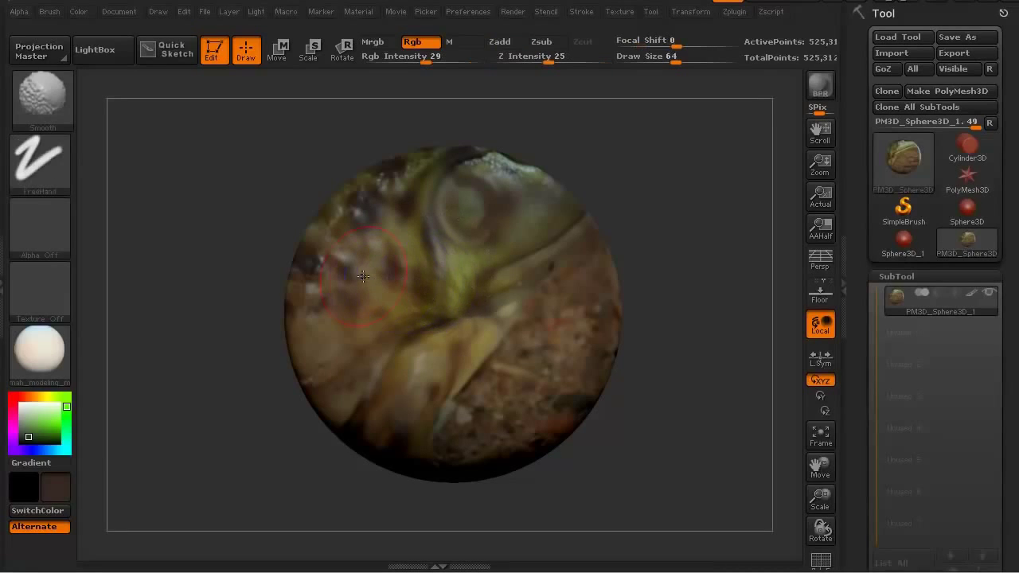
key("shift")
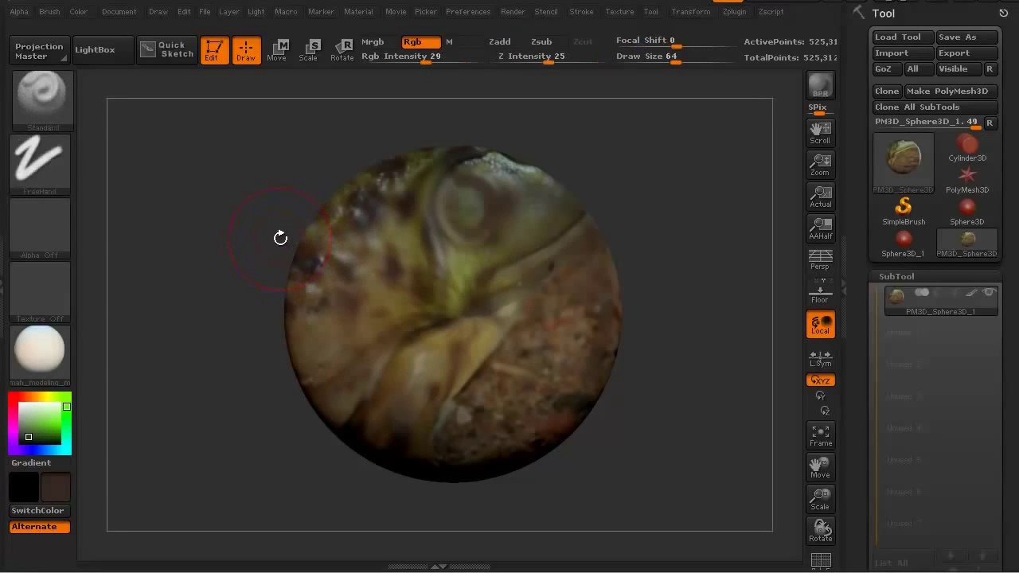
- Sample grey-green, brown and tan colours directly from the bullfrog image in Spotlight, and turn the image off
key("shift+z")
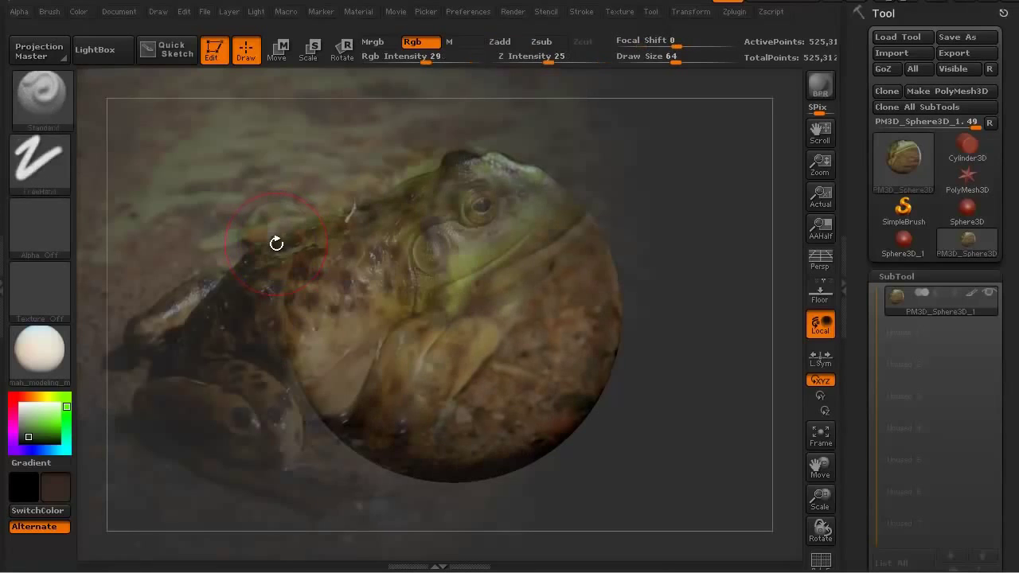
key("z")
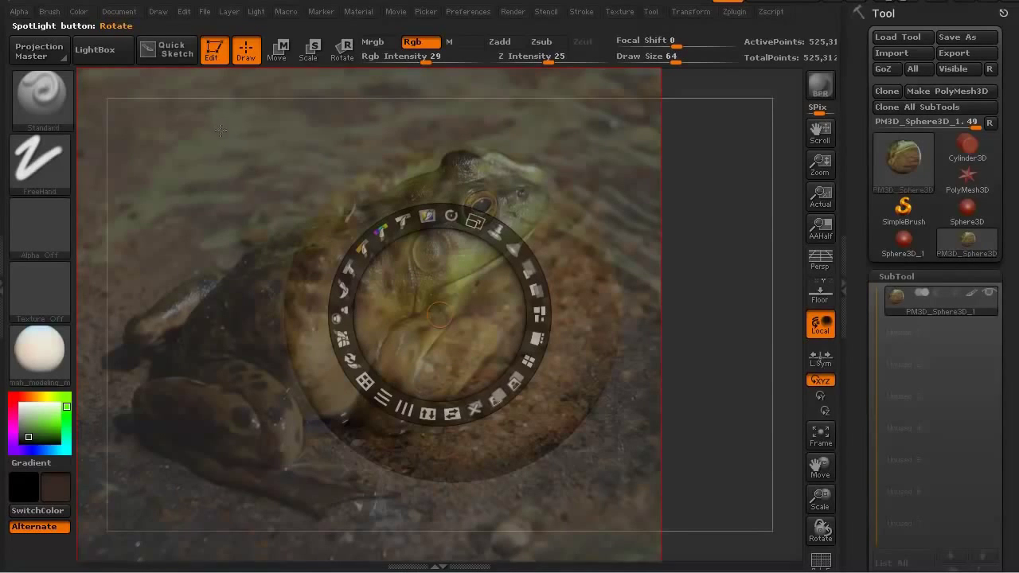
key("c")
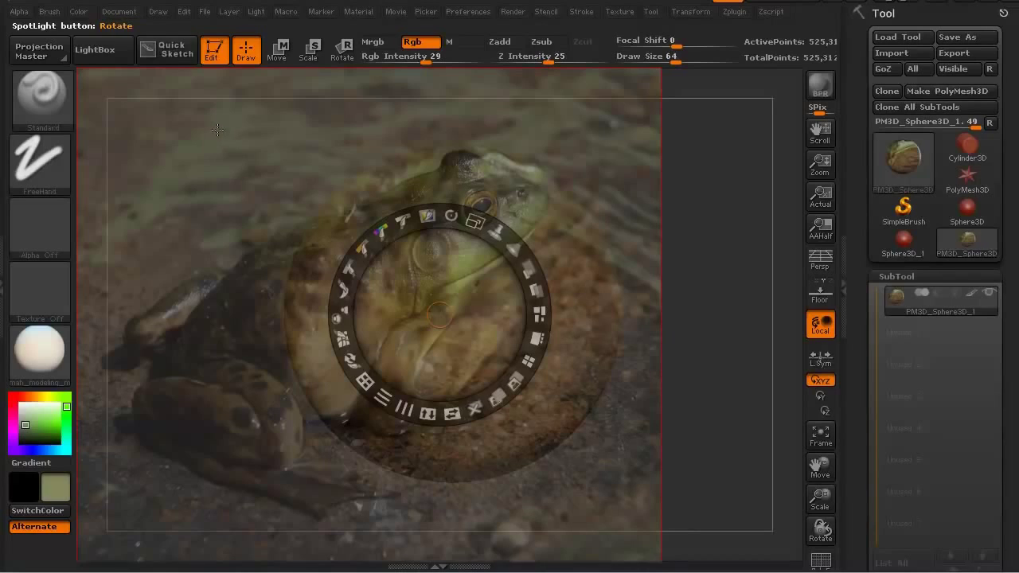
key("c")
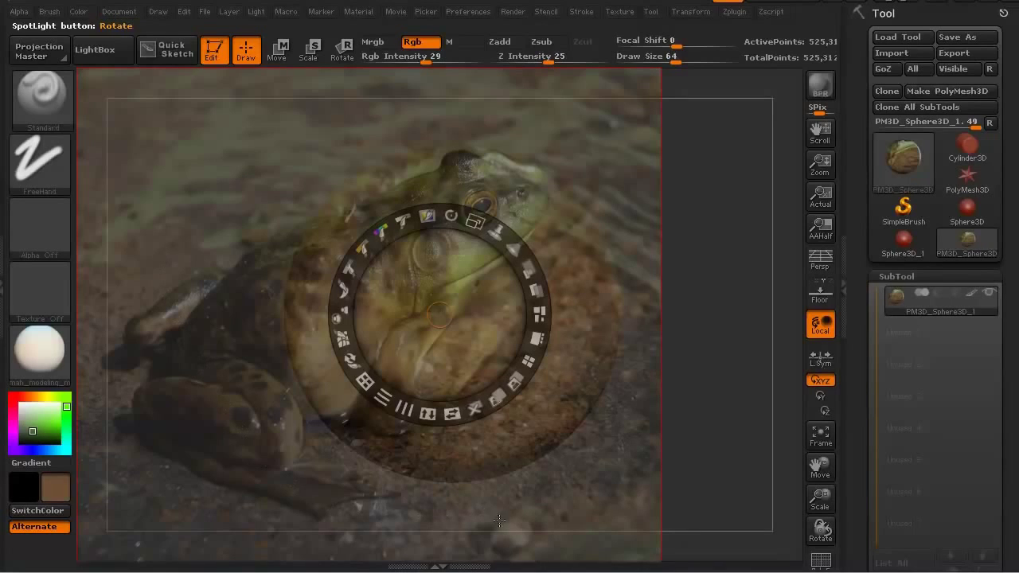
key("c")
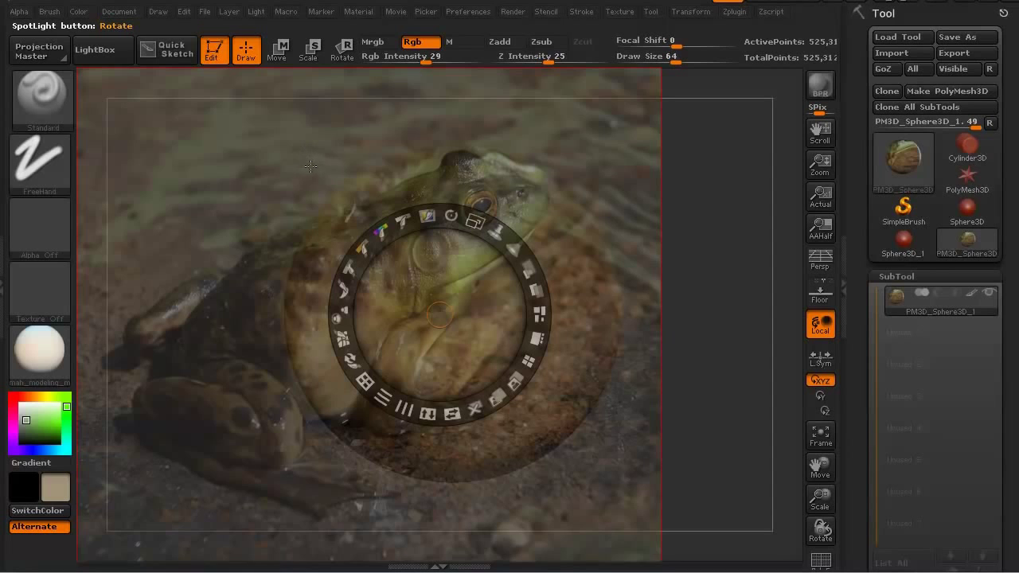
key("shift+z")
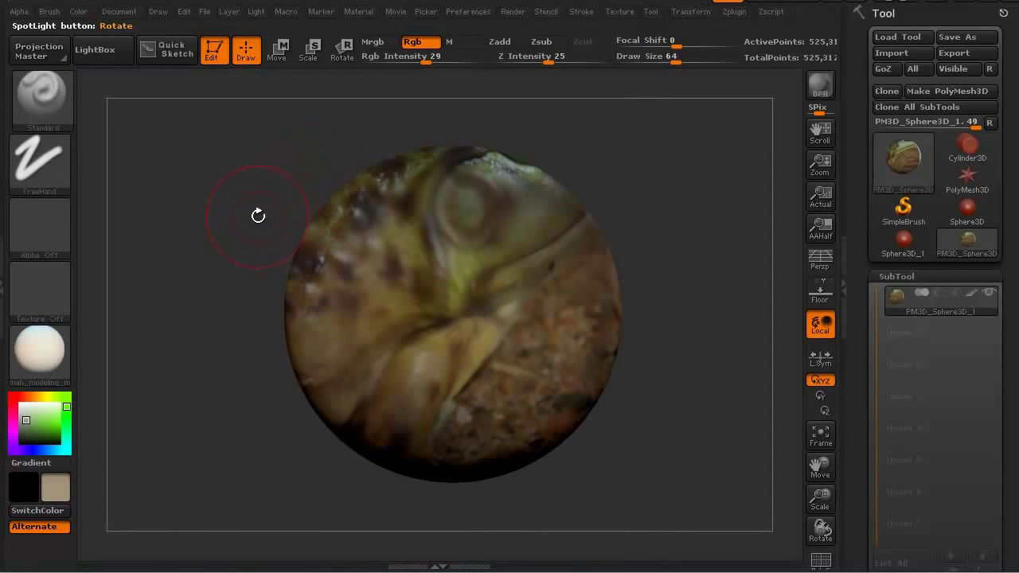
- Place the sphere over the bullfrog's body and paint the Spotlight image's back, belly and legs onto it
mouse_move(258, 238)
left_mouse_down()
mouse_move(221, 262)
mouse_move(237, 284)
mouse_move(199, 277)
mouse_move(236, 306)
mouse_move(268, 273)
left_mouse_up()
key("shift+z")
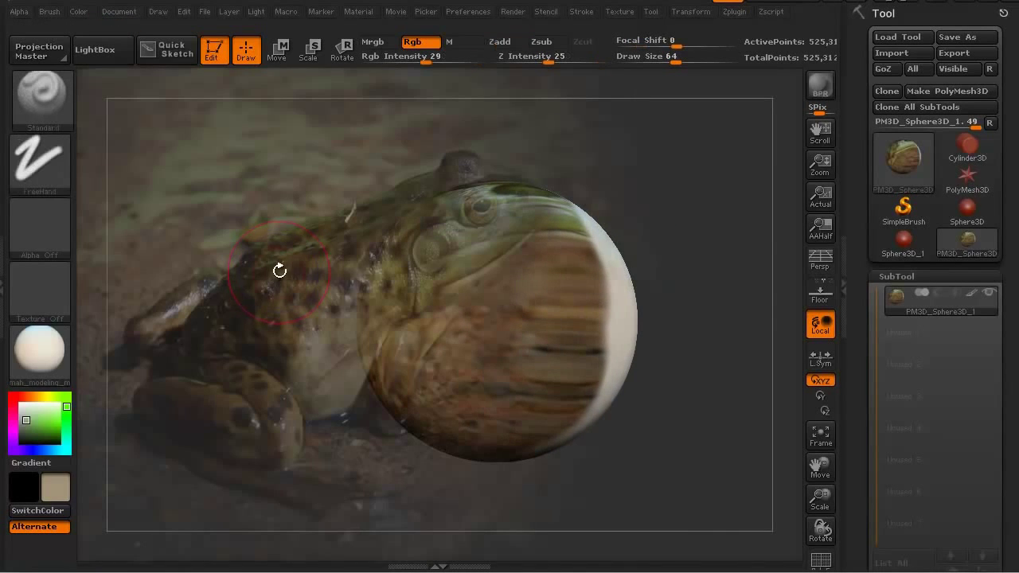
mouse_move(286, 222)
left_mouse_down("alt")
mouse_move(273, 215)
mouse_move(297, 224)
mouse_move(224, 217)
mouse_move(168, 255)
mouse_move(134, 244)
left_mouse_up("alt")
mouse_move(281, 292)
left_mouse_down()
mouse_move(273, 311)
mouse_move(313, 317)
mouse_move(376, 351)
mouse_move(398, 262)
mouse_move(263, 334)
mouse_move(239, 382)
mouse_move(327, 422)
mouse_move(382, 215)
mouse_move(273, 230)
mouse_move(299, 194)
left_mouse_up()
key("shift+z")
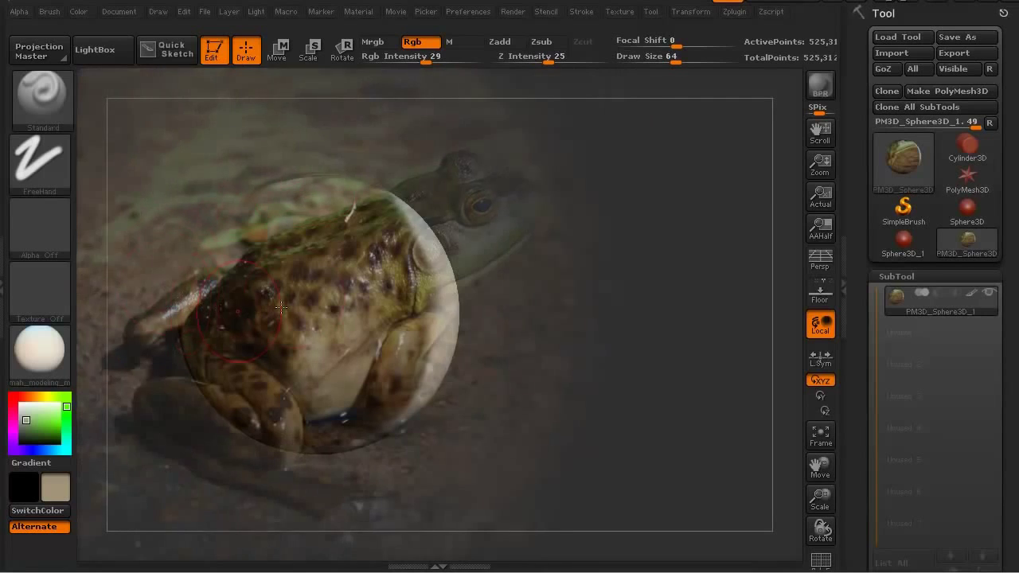
- Enlarge the bullfrog image in Spotlight and shift it so the spotted skin of the flank lies over the sphere
key("shift+z")
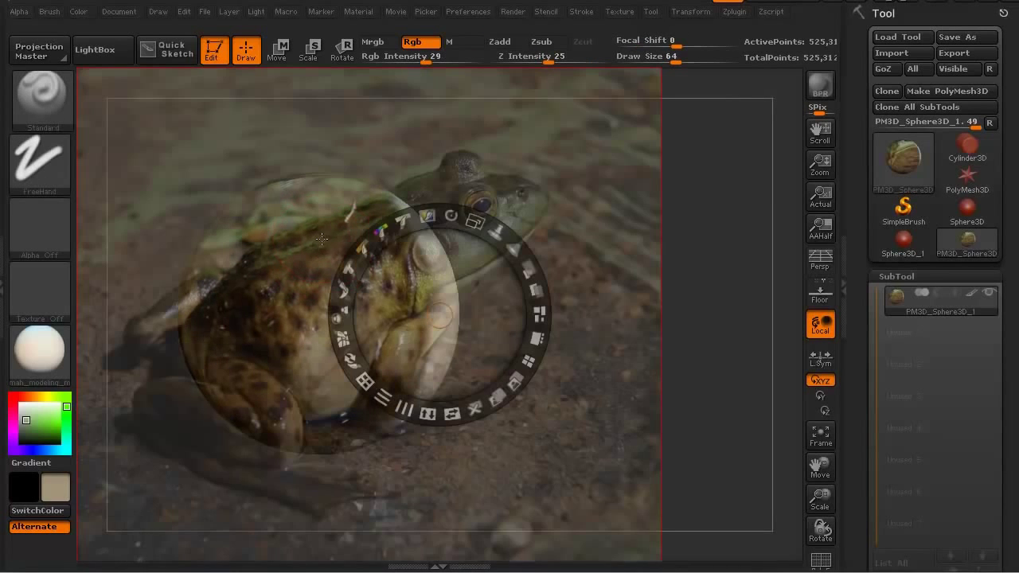
mouse_move(476, 221)
left_mouse_down()
mouse_move(502, 236)
mouse_move(533, 289)
mouse_move(525, 248)
mouse_move(442, 211)
mouse_move(494, 229)
mouse_move(514, 189)
mouse_move(448, 218)
mouse_move(496, 223)
mouse_move(512, 241)
mouse_move(477, 225)
left_mouse_up()
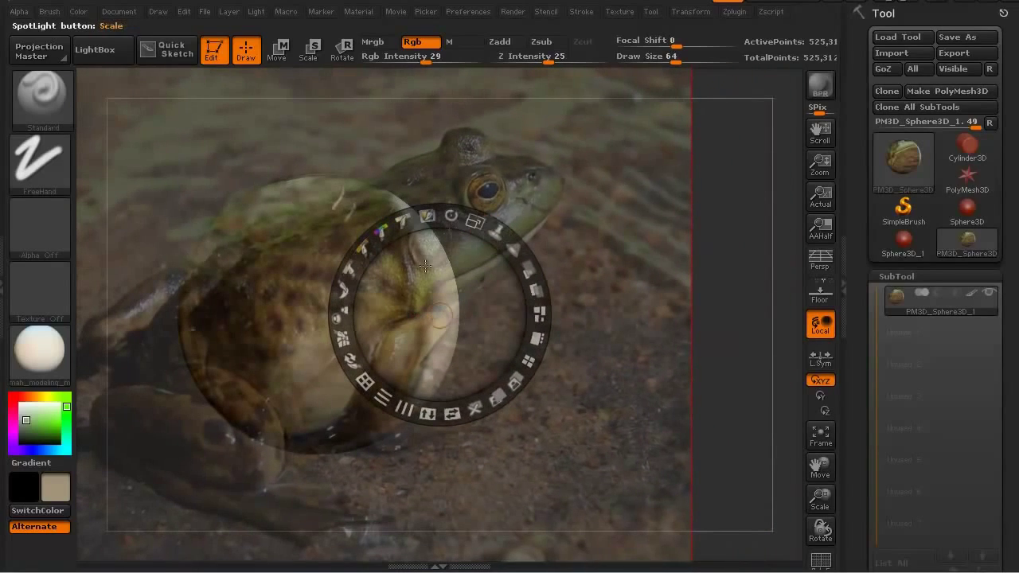
left_click_drag(414, 269, 450, 253)
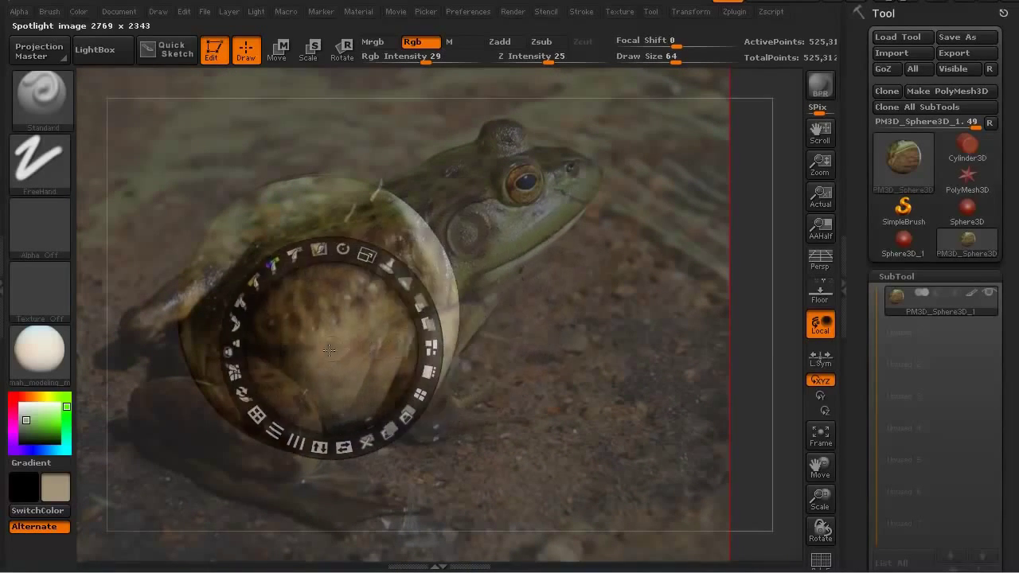
left_click_drag(322, 351, 417, 324)
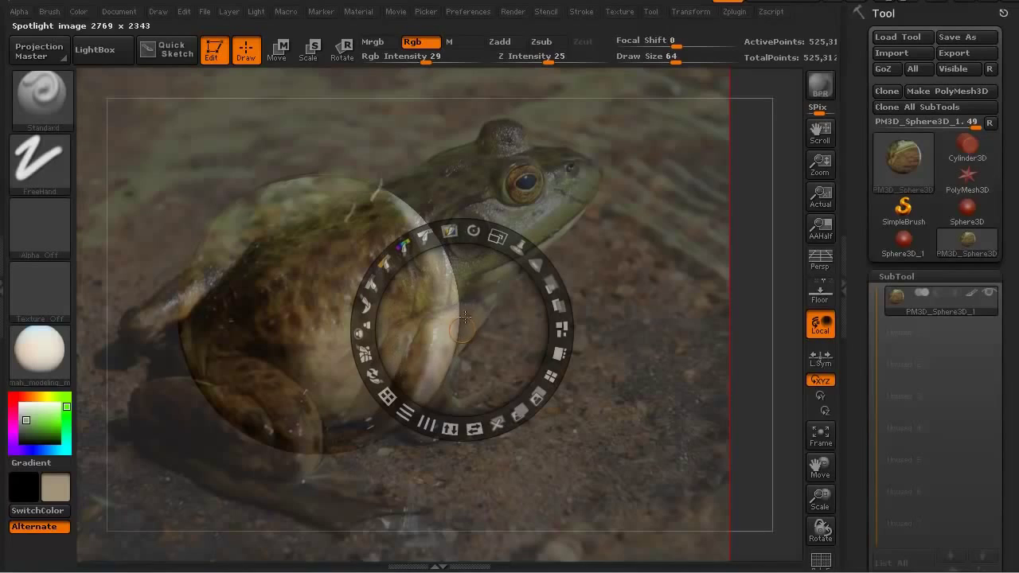
mouse_move(489, 289)
left_mouse_down()
mouse_move(403, 322)
mouse_move(365, 379)
mouse_move(396, 380)
mouse_move(522, 307)
mouse_move(530, 334)
mouse_move(495, 308)
left_mouse_up()
left_click_drag(500, 257, 541, 301)
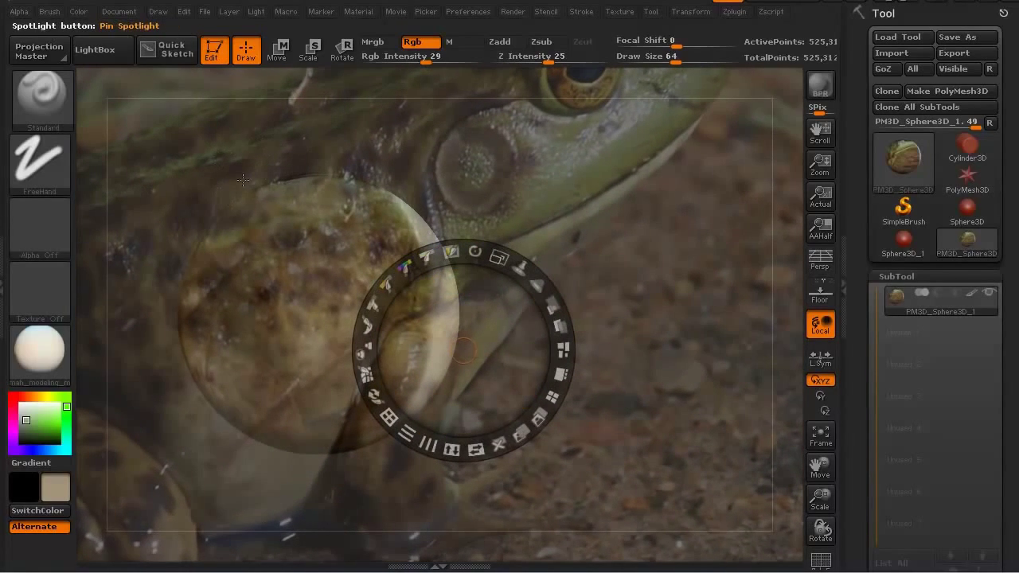
left_click_drag(464, 303, 613, 325)
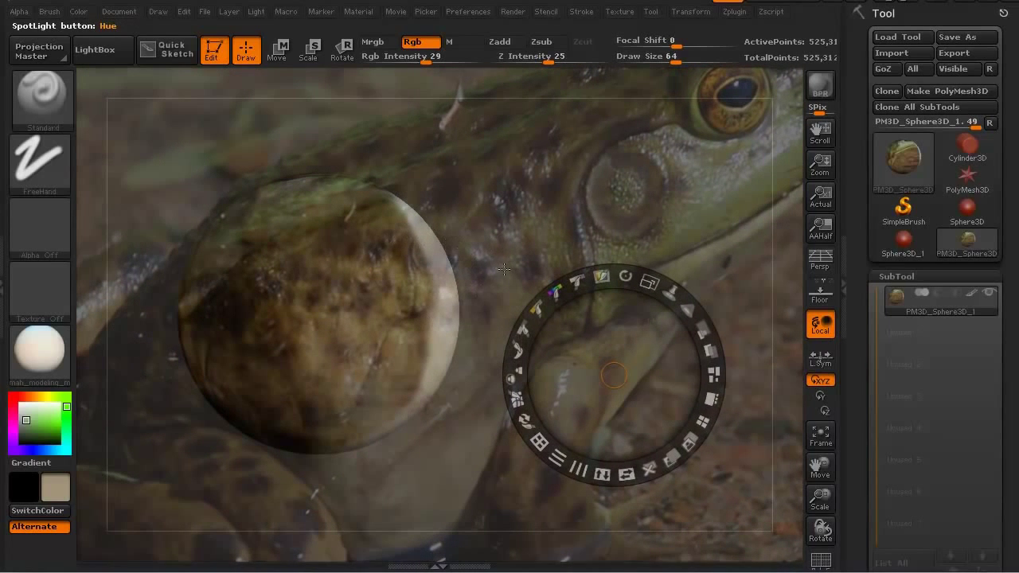
- Shift the sphere under the enlarged image, paint the spotted skin across it, and turn Spotlight off
key("shift+z")
left_click_drag(270, 169, 339, 165, "alt")
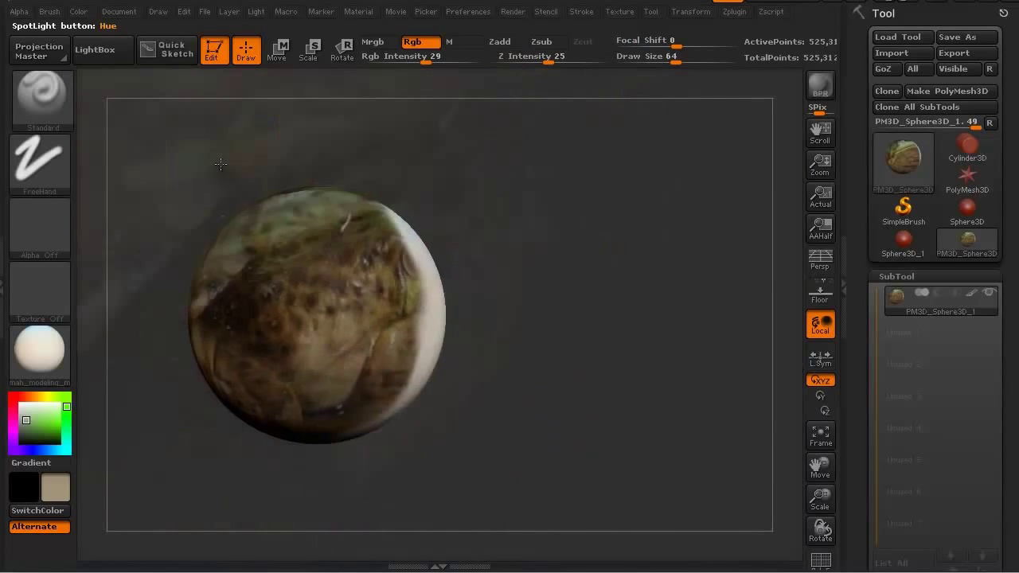
left_click_drag(221, 163, 270, 169, "alt")
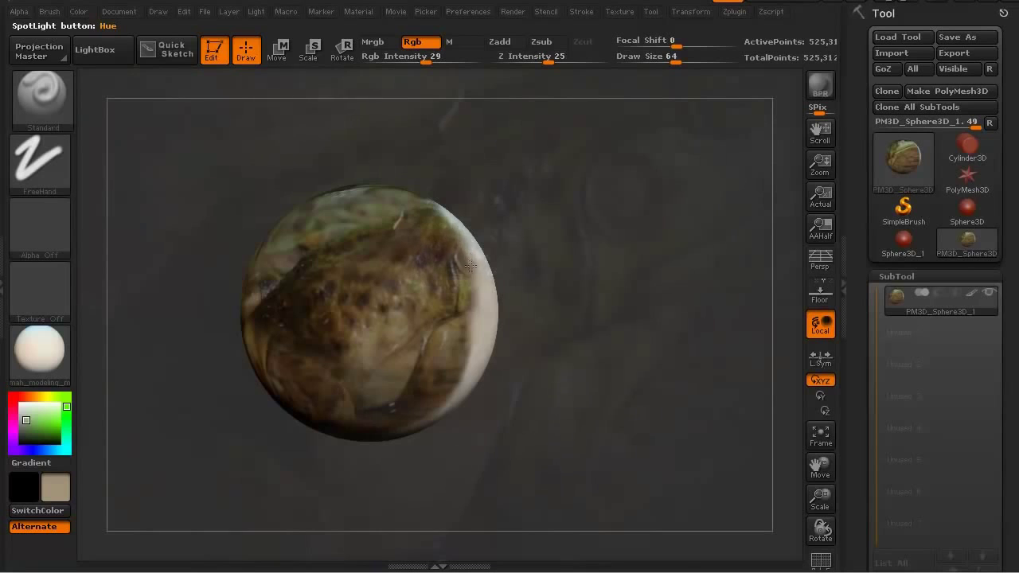
mouse_move(470, 265)
left_mouse_down()
mouse_move(461, 242)
mouse_move(467, 343)
mouse_move(386, 401)
mouse_move(414, 222)
mouse_move(380, 318)
mouse_move(327, 322)
mouse_move(263, 287)
mouse_move(369, 354)
mouse_move(382, 422)
mouse_move(438, 358)
mouse_move(343, 414)
mouse_move(454, 238)
mouse_move(355, 334)
mouse_move(435, 270)
left_mouse_up()
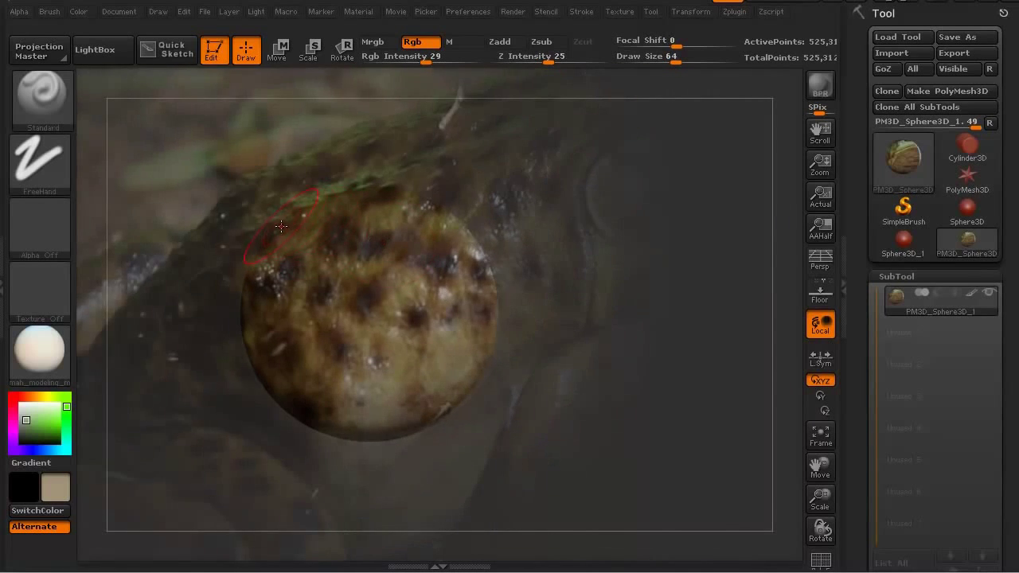
key("shift+z")
- Sample a tan and a dark brown from the sphere's painted skin as the two active colours
left_click_drag(199, 224, 131, 222)
left_click_drag(238, 253, 243, 346, "alt")
left_click_drag(212, 297, 166, 284, "alt")
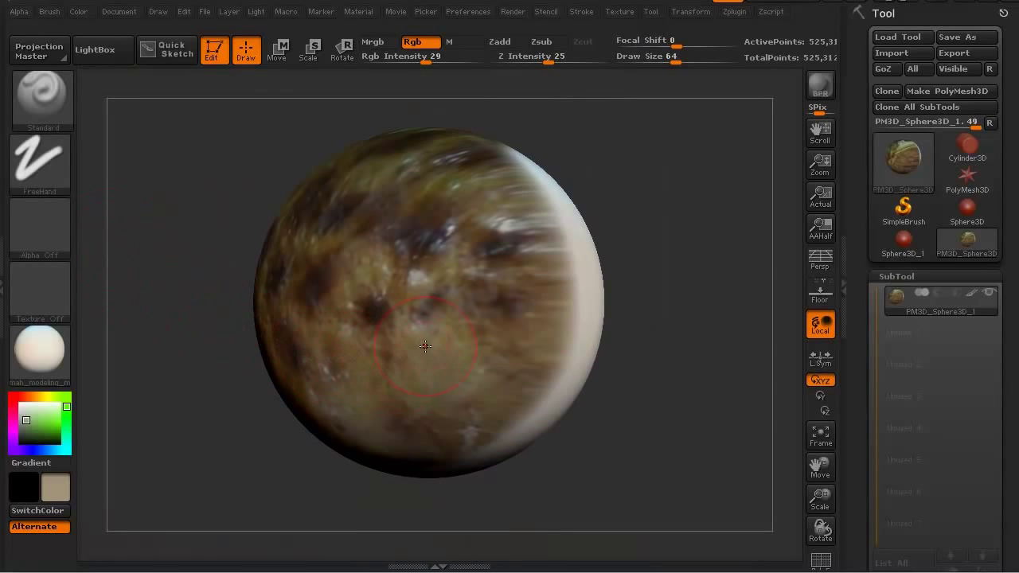
key("c")
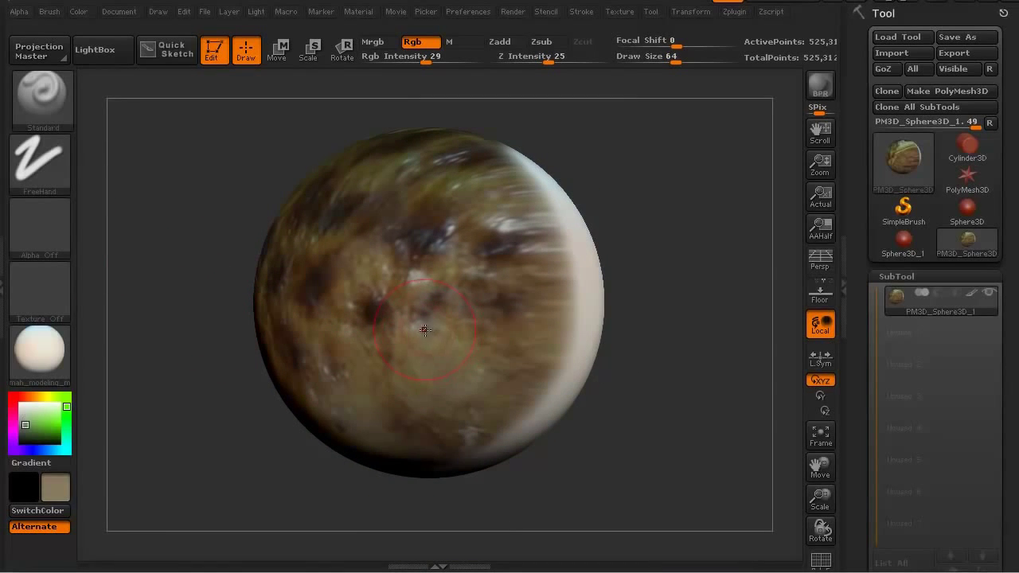
key("v")
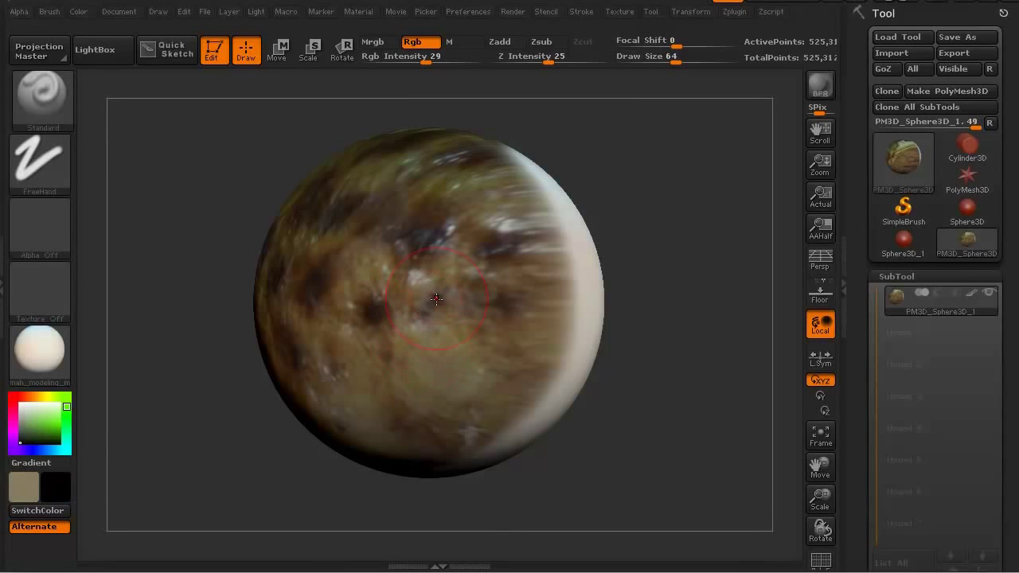
key("c")
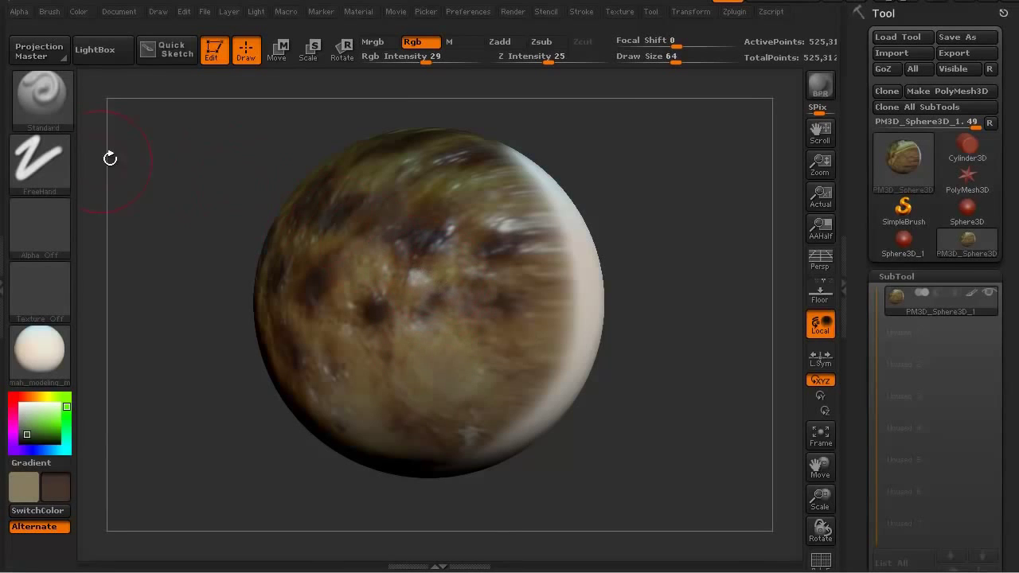
- Set the Standard brush to the Color Spray stroke with Alpha 07
left_click(42, 152)
left_click(315, 179)
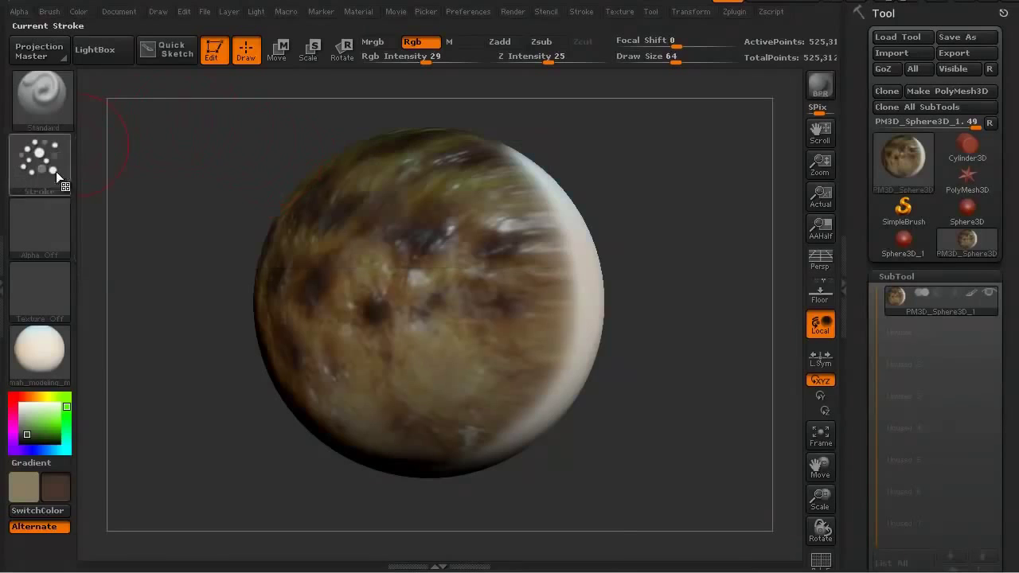
left_click(56, 213)
left_click(567, 275)
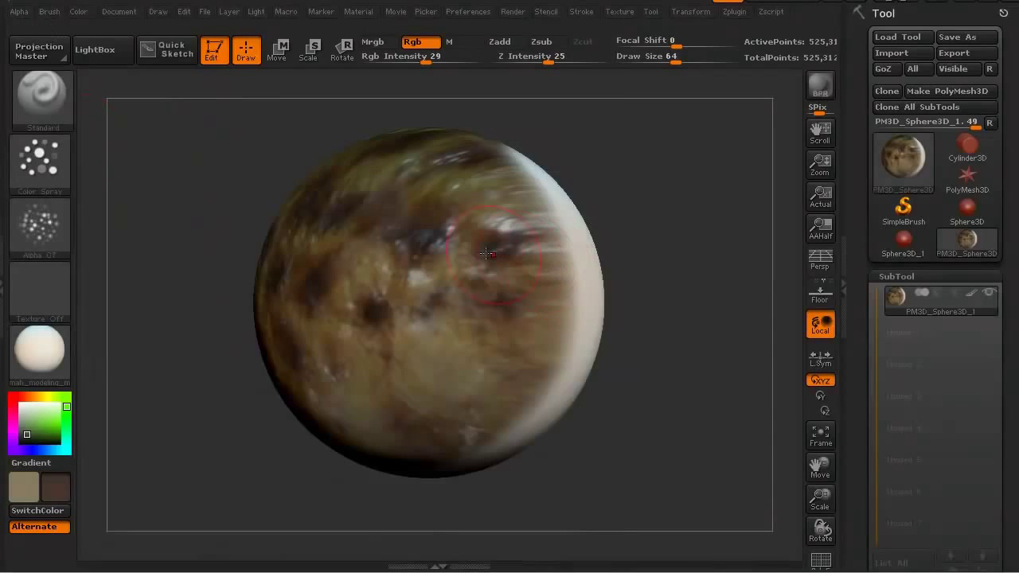
- Spray the sampled dark brown over the streaked texture beside the unpainted side, and spray the tan over it
left_click_drag(242, 414, 264, 410, "alt")
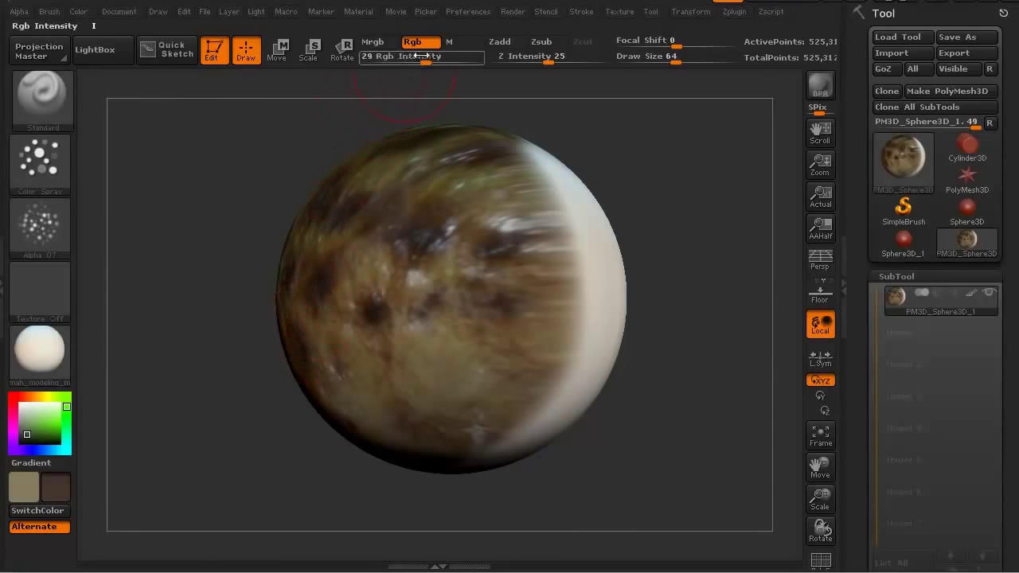
mouse_move(507, 269)
left_mouse_down()
mouse_move(503, 204)
mouse_move(511, 297)
left_mouse_up()
left_click_drag(489, 380, 463, 402)
mouse_move(532, 393)
left_mouse_down()
mouse_move(503, 429)
mouse_move(551, 405)
mouse_move(486, 158)
mouse_move(559, 308)
left_mouse_up()
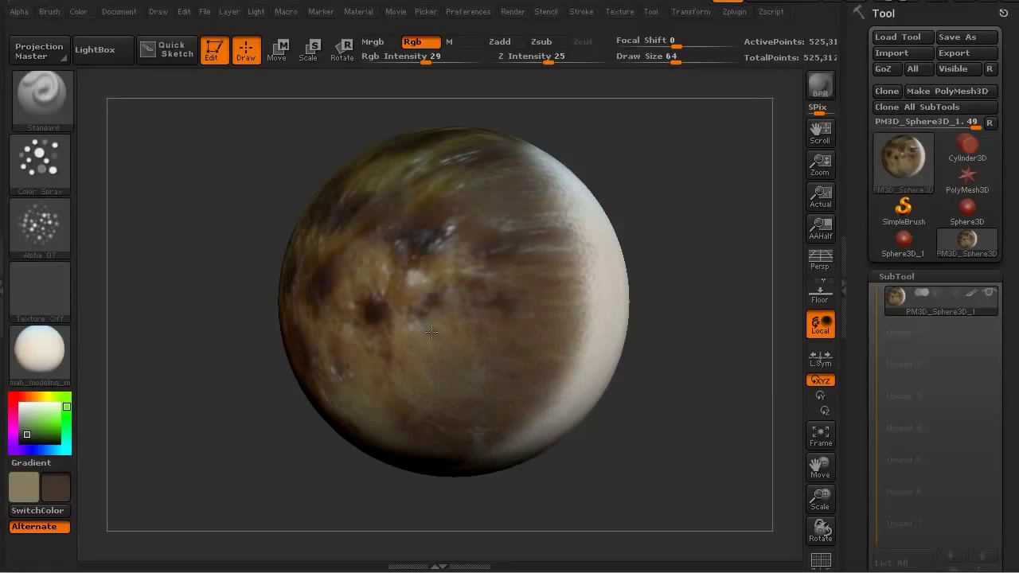
mouse_move(398, 431)
left_mouse_down()
mouse_move(567, 382)
mouse_move(553, 179)
mouse_move(500, 219)
mouse_move(570, 202)
mouse_move(549, 429)
mouse_move(464, 467)
left_mouse_up()
key("v")
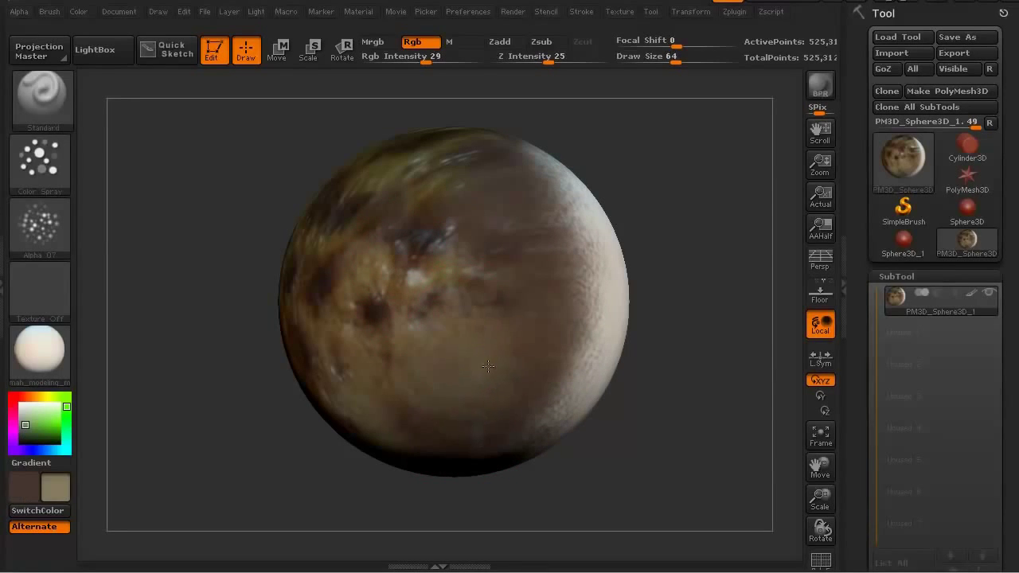
left_click_drag(493, 269, 456, 202)
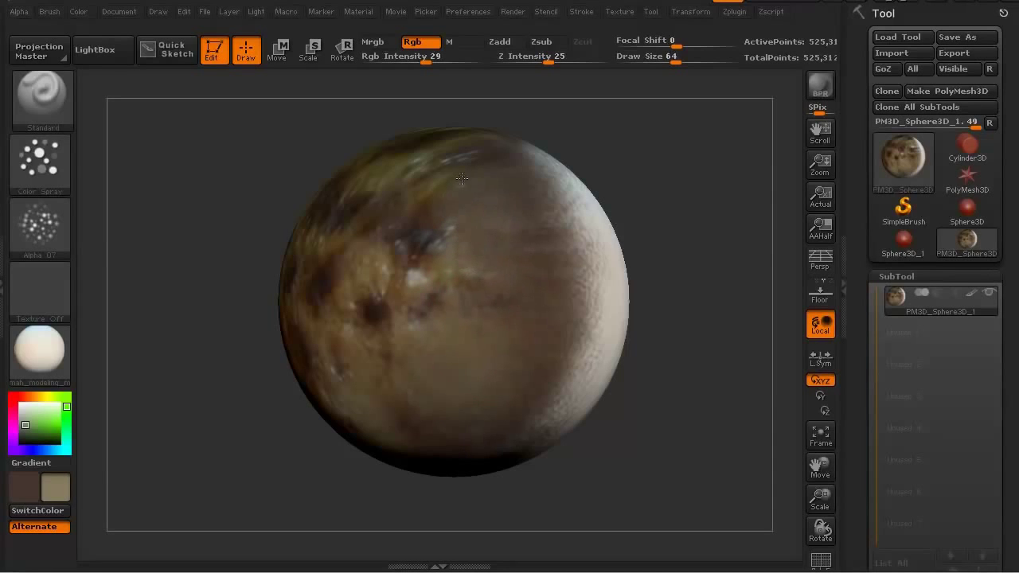
- Sample a light grey from the skin, set the Draw Size to 24, and spray soft light spots over the brown area
left_click_drag(270, 152, 309, 157)
key("c")
left_click_drag(216, 266, 404, 263)
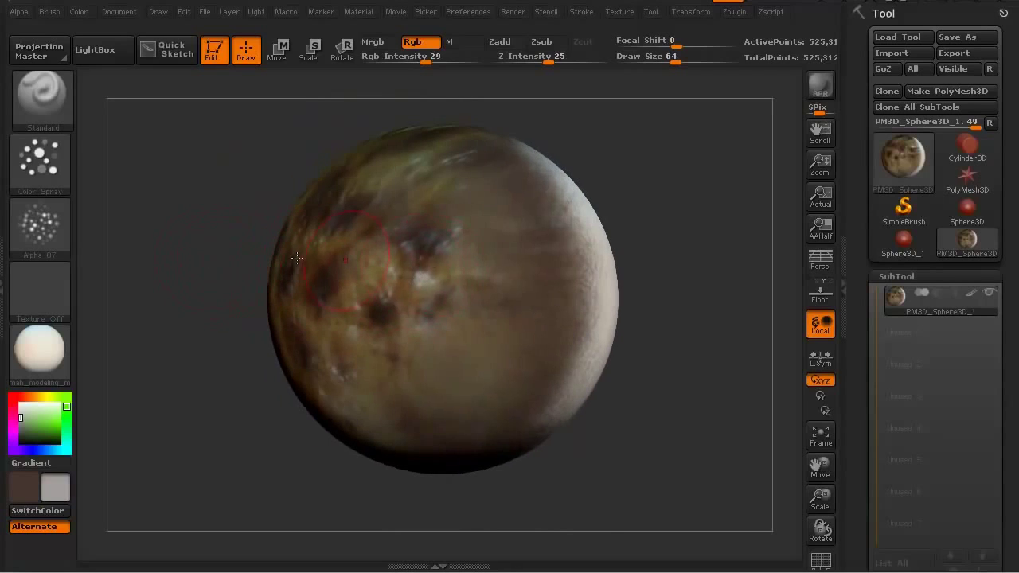
key("bracketleft")
key("bracketleft")
key("bracketleft")
mouse_move(499, 259)
left_mouse_down()
mouse_move(482, 177)
mouse_move(526, 187)
left_mouse_up()
left_click(501, 344)
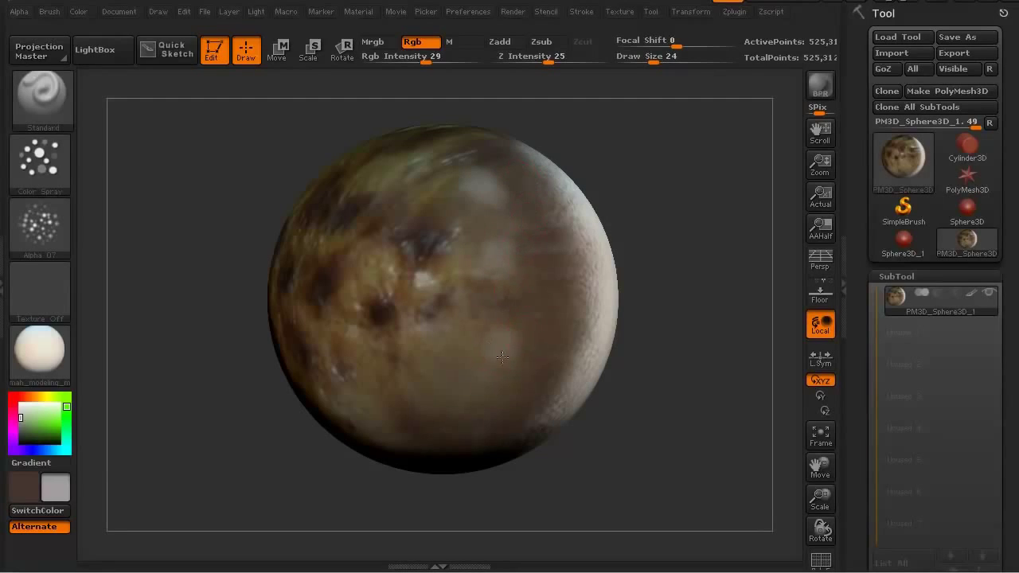
left_click(549, 280)
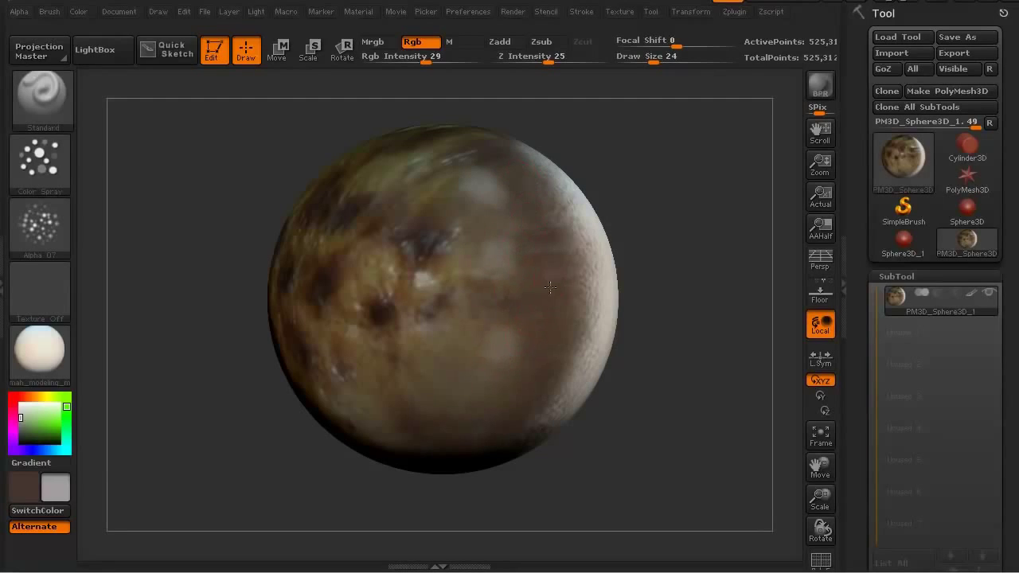
left_click(443, 366)
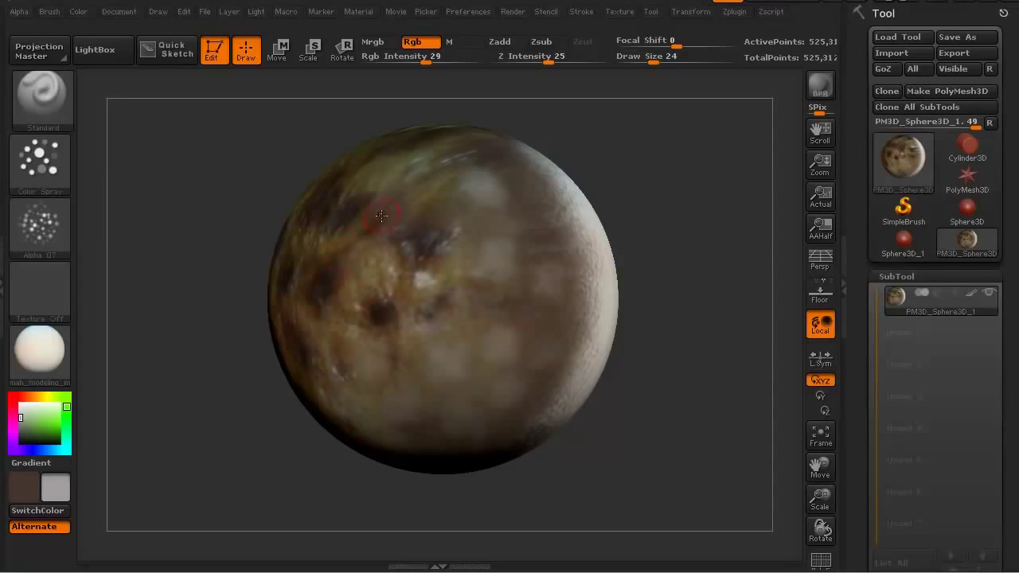
- Sample the very dark brown of a skin spot, reduce the Draw Size to 14, and dab small dark spots among the light ones
key("c")
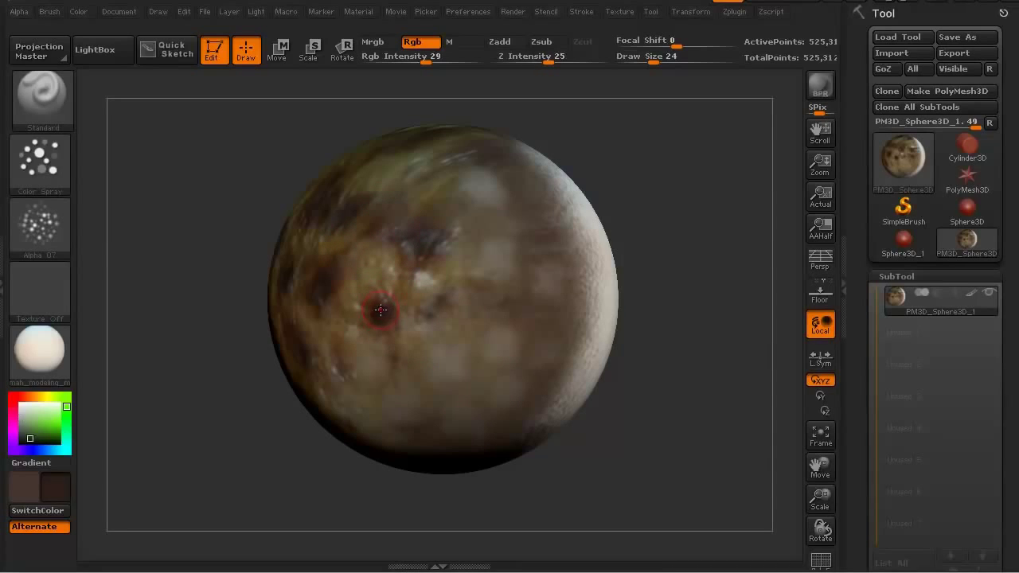
key("bracketleft")
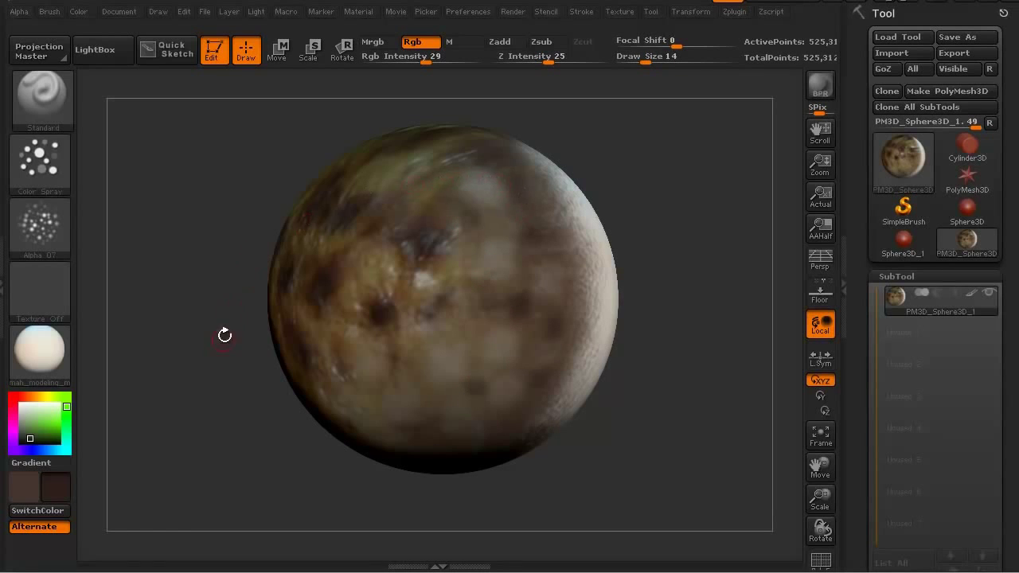
mouse_move(218, 352)
left_mouse_down()
mouse_move(202, 409)
mouse_move(239, 417)
mouse_move(210, 443)
mouse_move(268, 432)
mouse_move(297, 443)
mouse_move(255, 452)
left_mouse_up()
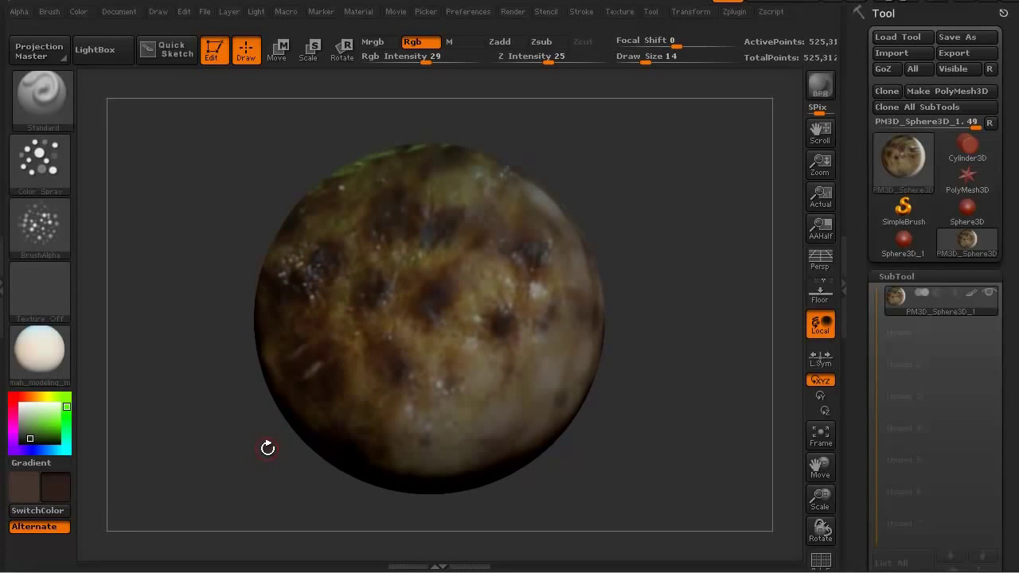